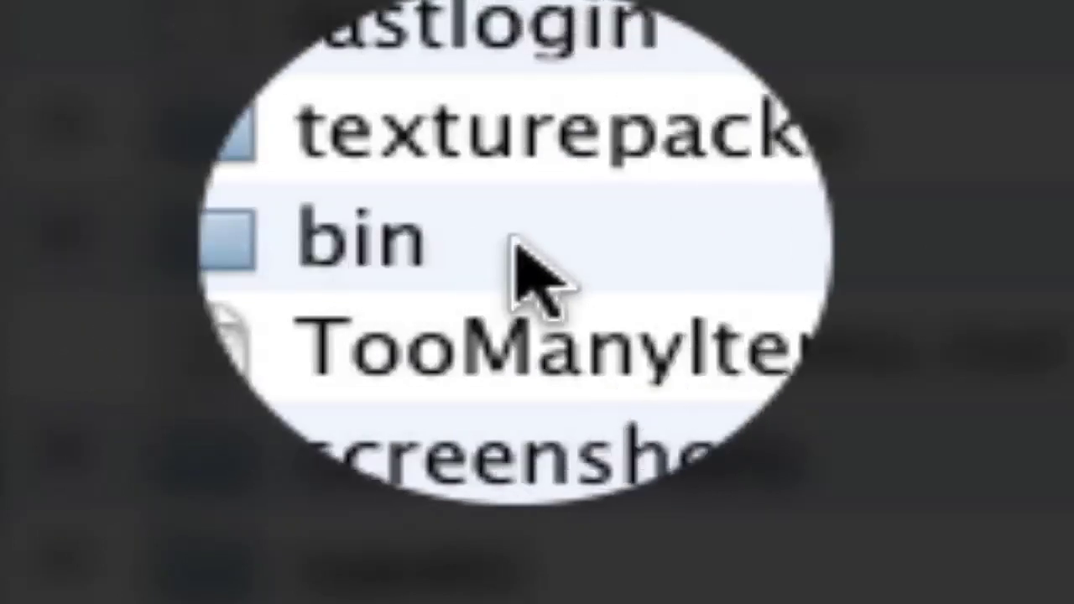
- Open the bin folder and select minecraft-1.0.0.jar to view its unpacked contents
{"action": "double_click", "coordinate": [407, 251]}
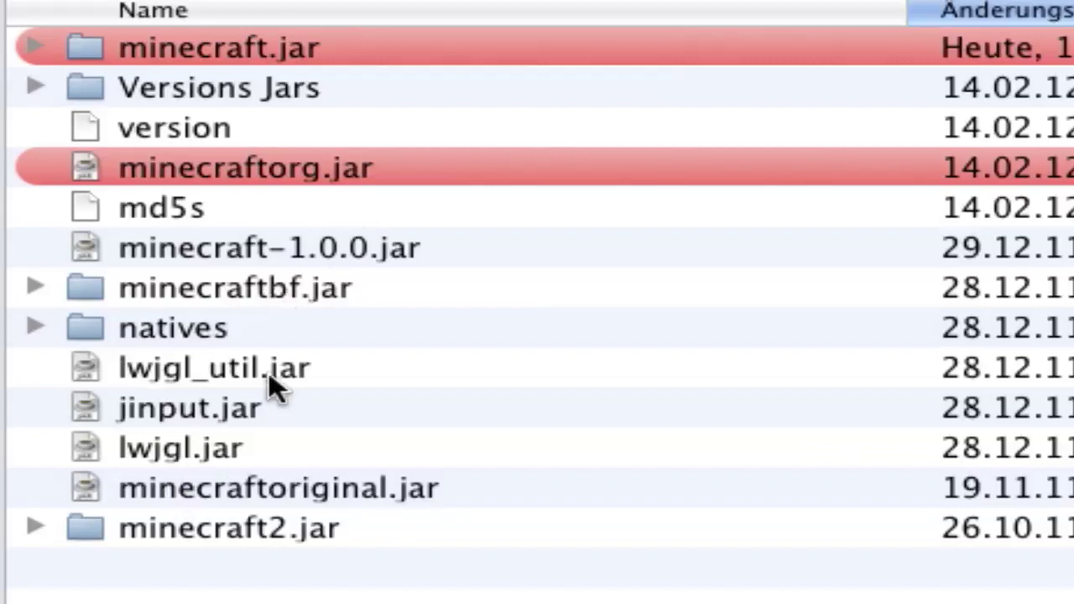
{"action": "left_click", "coordinate": [245, 251]}
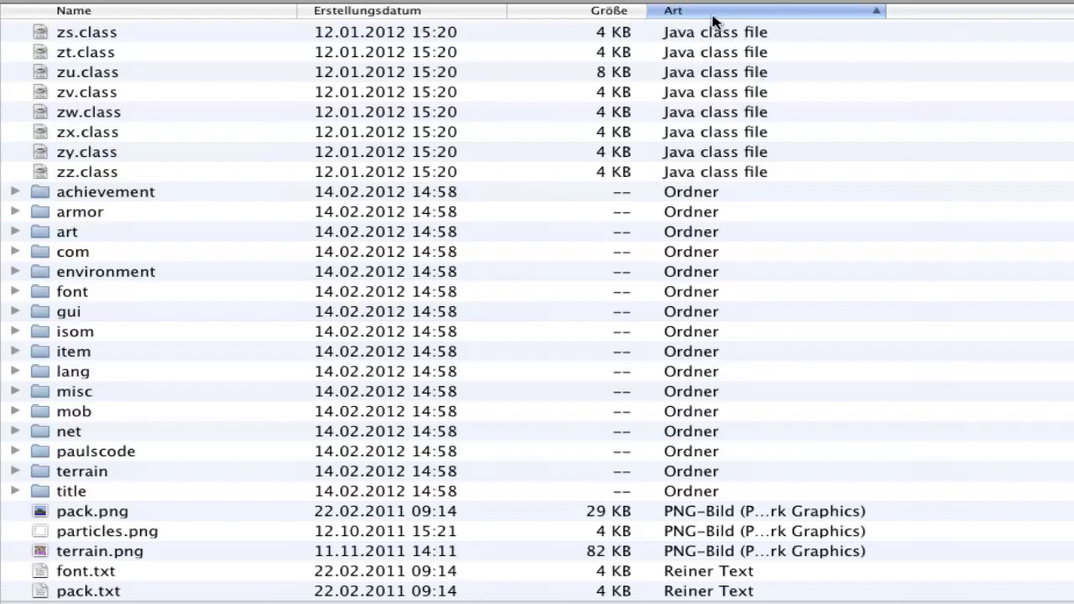
- Select the achievement and title folders and terrain.png in the jar listing
{"action": "left_click", "coordinate": [692, 195]}
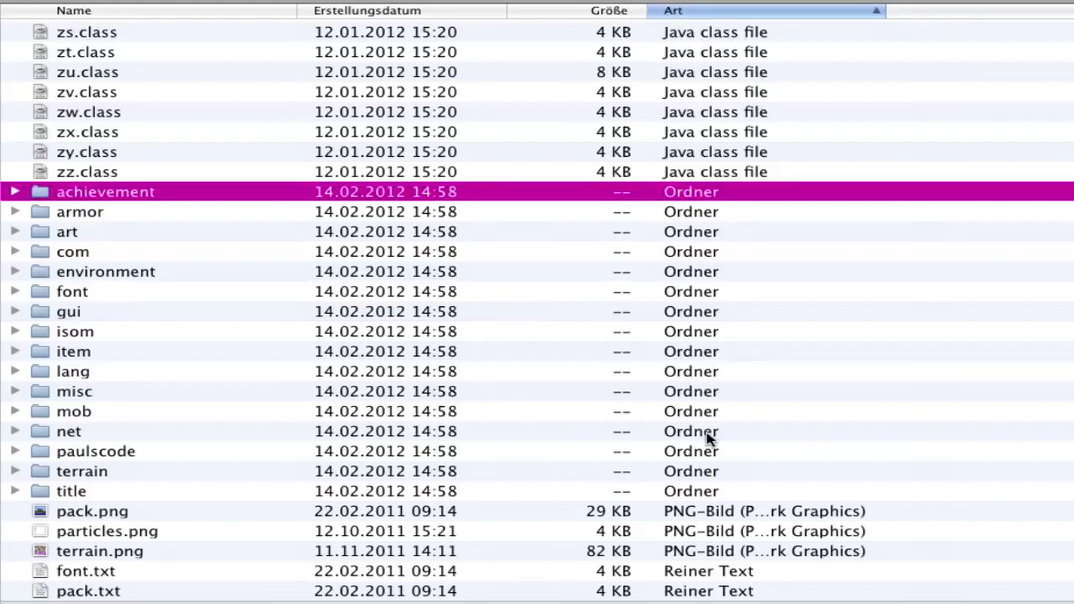
{"action": "left_click", "coordinate": [709, 489]}
{"action": "left_click", "coordinate": [716, 557]}
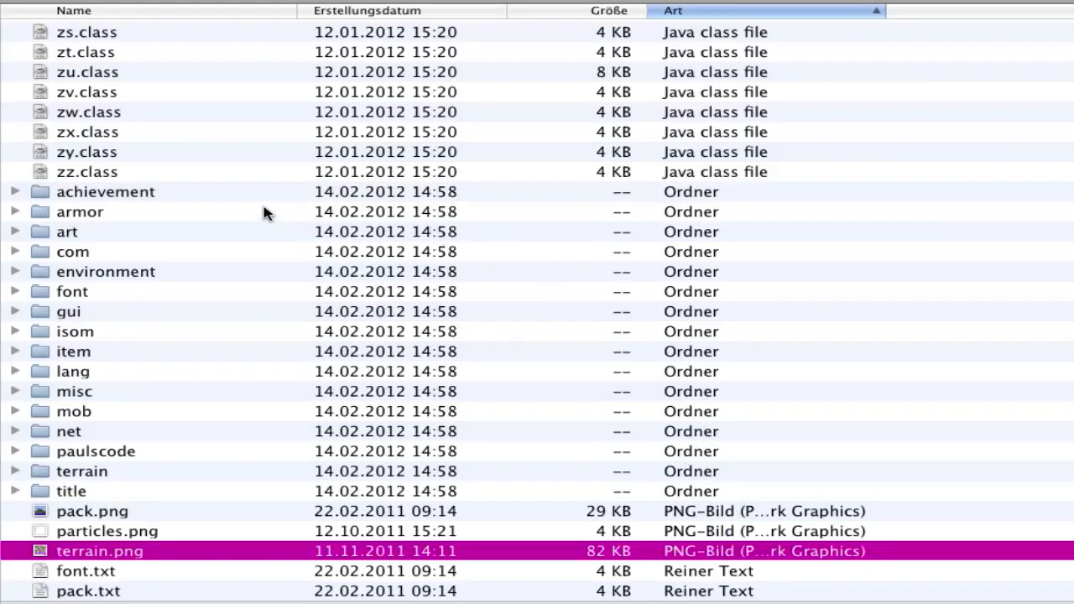
{"action": "left_click", "coordinate": [92, 193]}
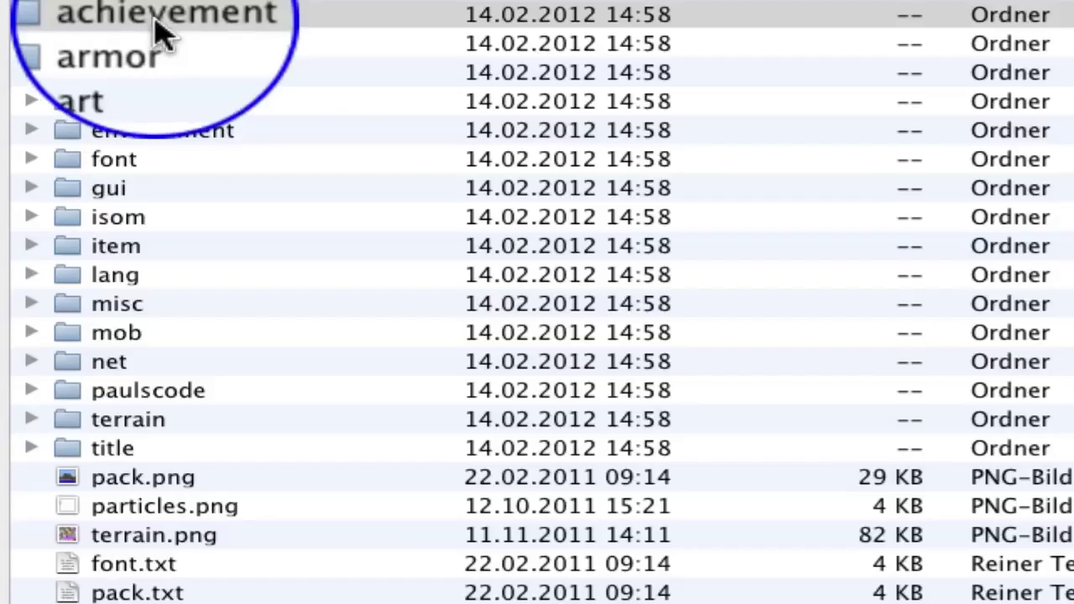
{"action": "left_click", "coordinate": [161, 25]}
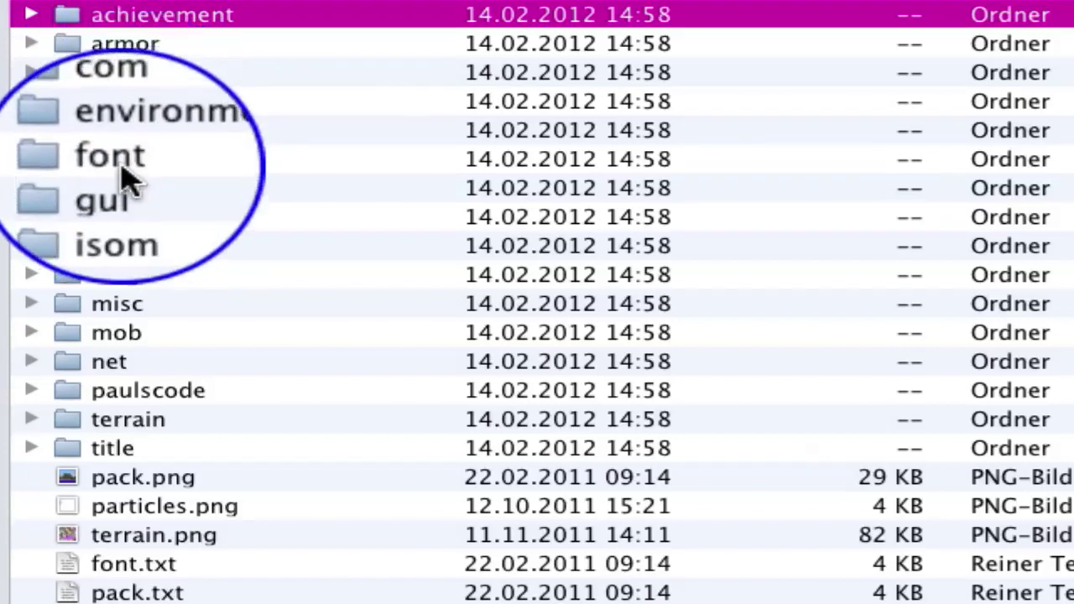
- Go through the gui, item, misc, mob, terrain and title folders in turn
{"action": "left_click", "coordinate": [142, 188]}
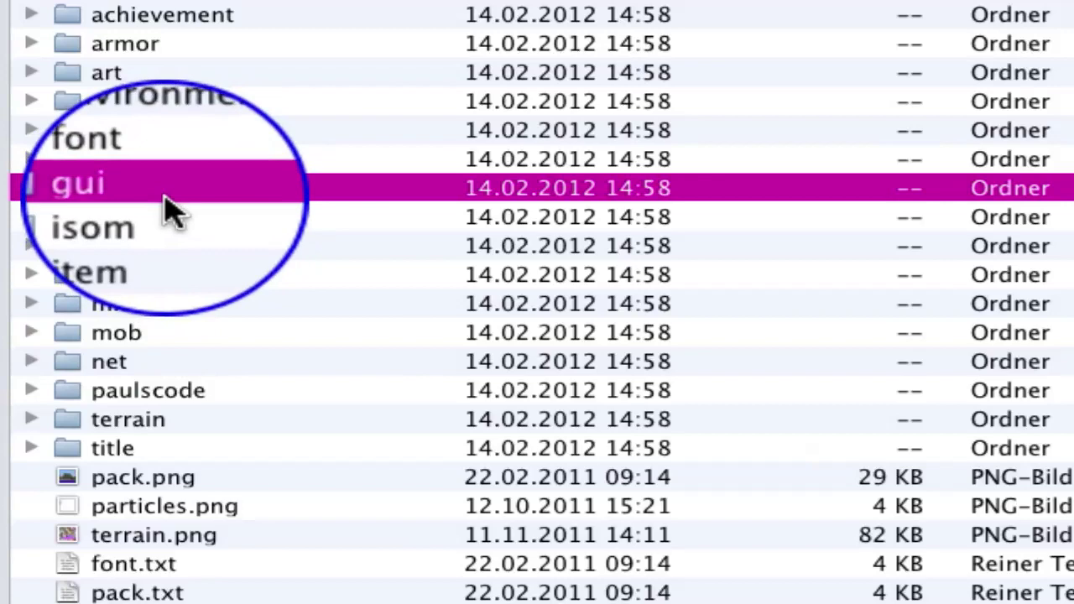
{"action": "left_click", "coordinate": [206, 246]}
{"action": "left_click", "coordinate": [209, 303]}
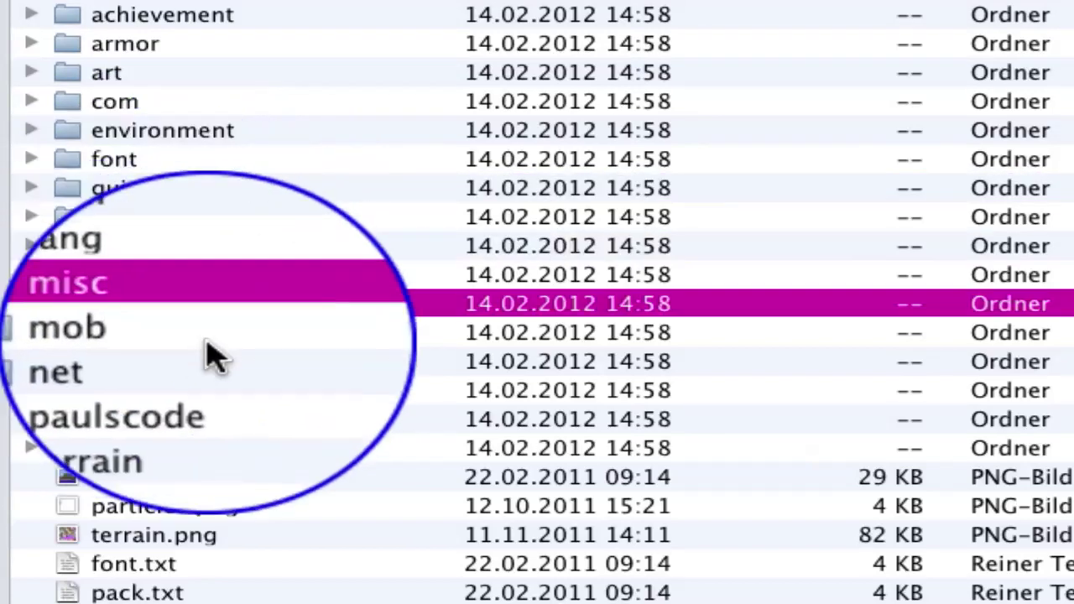
{"action": "left_click", "coordinate": [130, 332]}
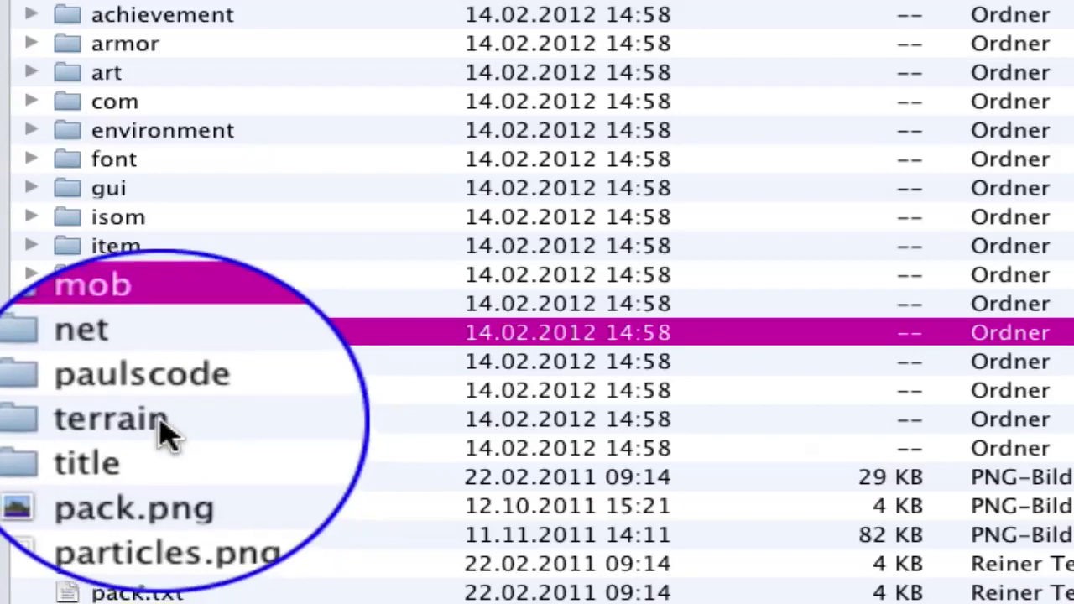
{"action": "left_click", "coordinate": [163, 424]}
{"action": "left_click", "coordinate": [118, 451]}
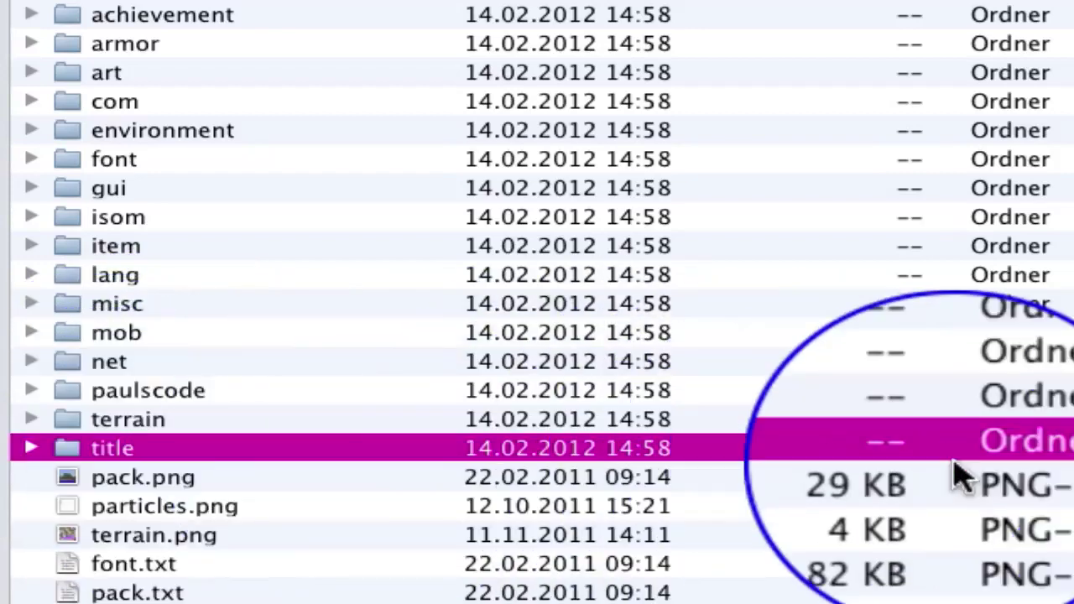
- Select pack.png, particles.png, terrain.png, font.txt and pack.txt one after another
{"action": "left_click", "coordinate": [121, 487]}
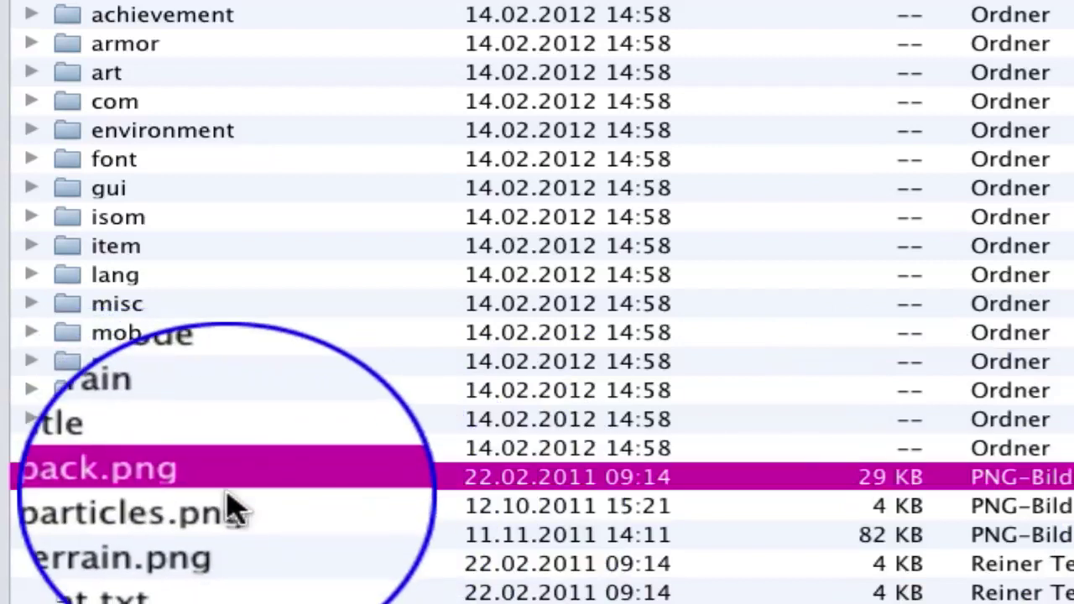
{"action": "left_click", "coordinate": [176, 508]}
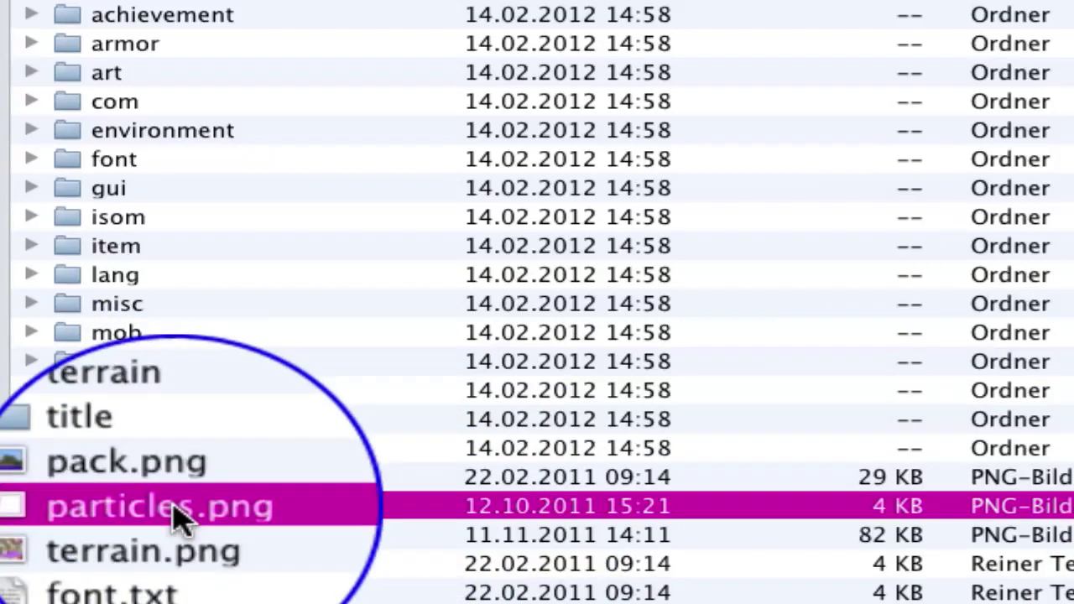
{"action": "left_click", "coordinate": [159, 537]}
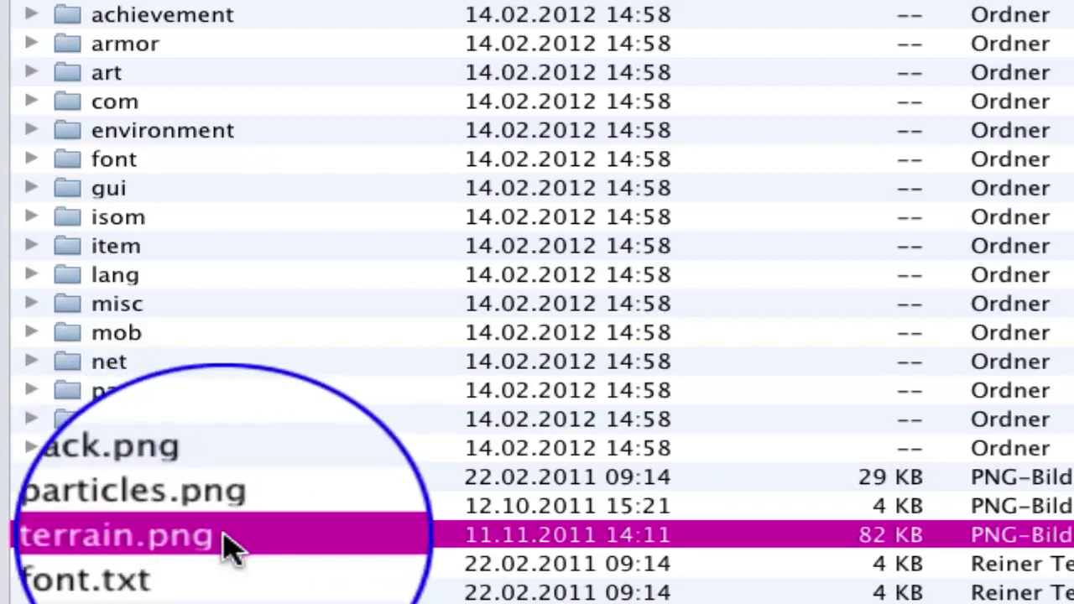
{"action": "left_click", "coordinate": [166, 569]}
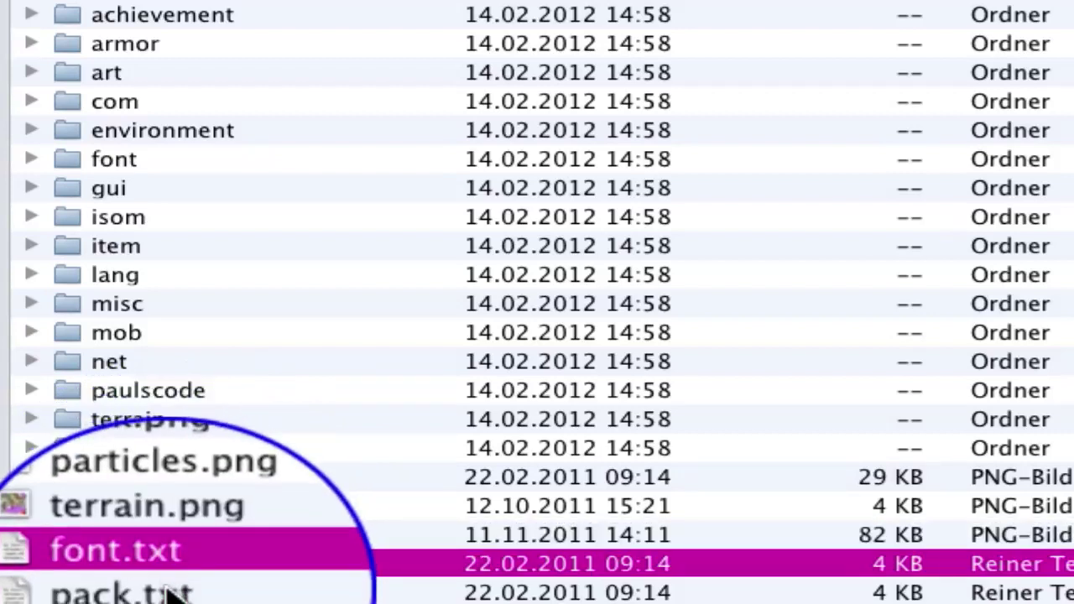
{"action": "left_click", "coordinate": [168, 592]}
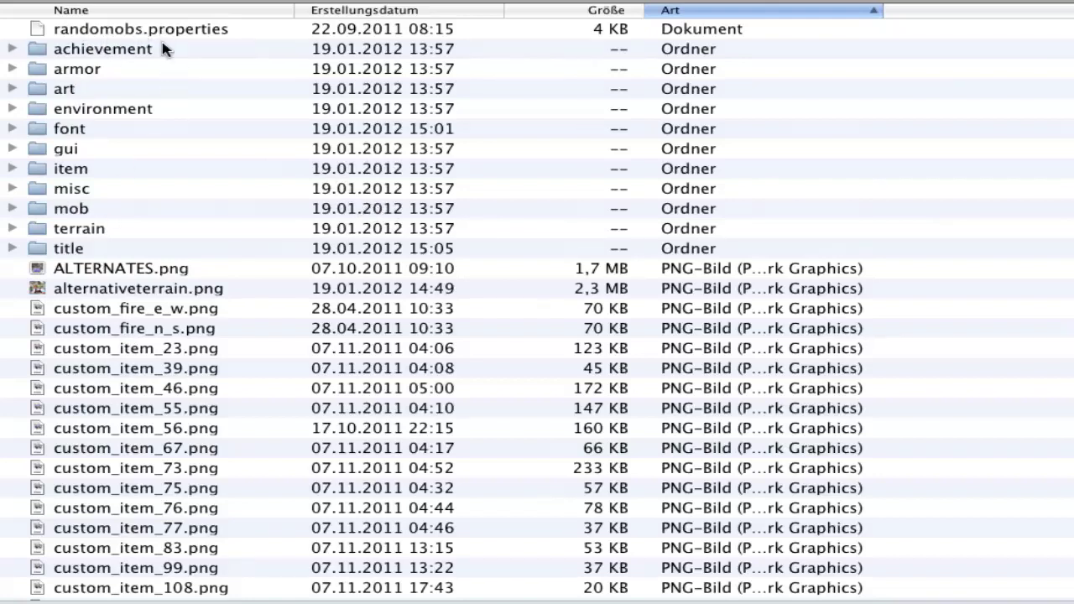
- Select custom_fire_e_w.png, then scroll down to pack.png and today's terrain.png
{"action": "left_click", "coordinate": [95, 312]}
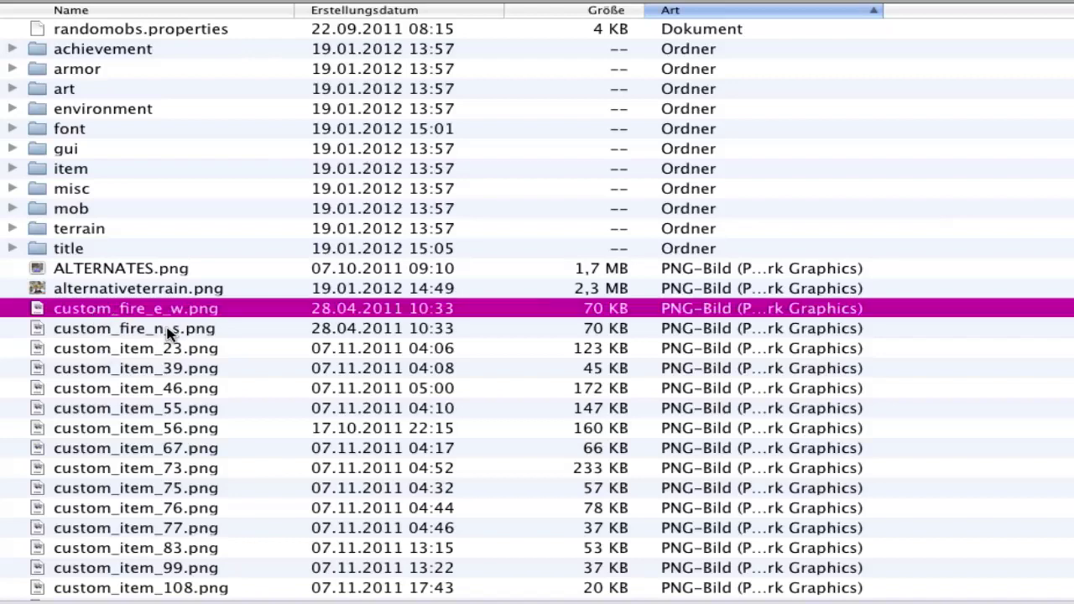
{"action": "scroll", "coordinate": [159, 401], "scroll_direction": "down", "scroll_amount": 2}
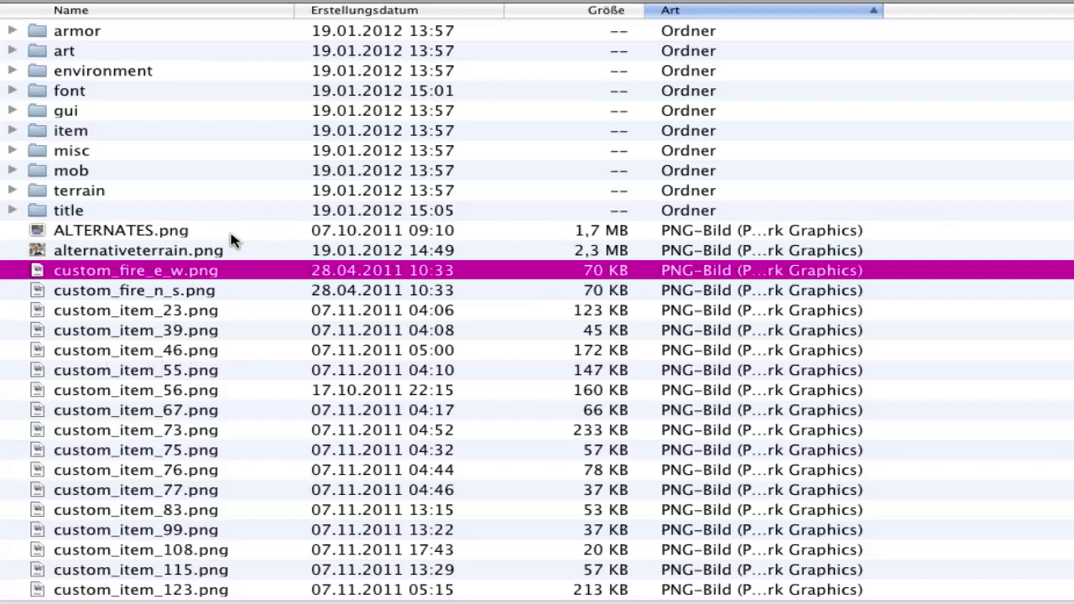
{"action": "scroll", "coordinate": [247, 249], "scroll_direction": "down", "scroll_amount": 15}
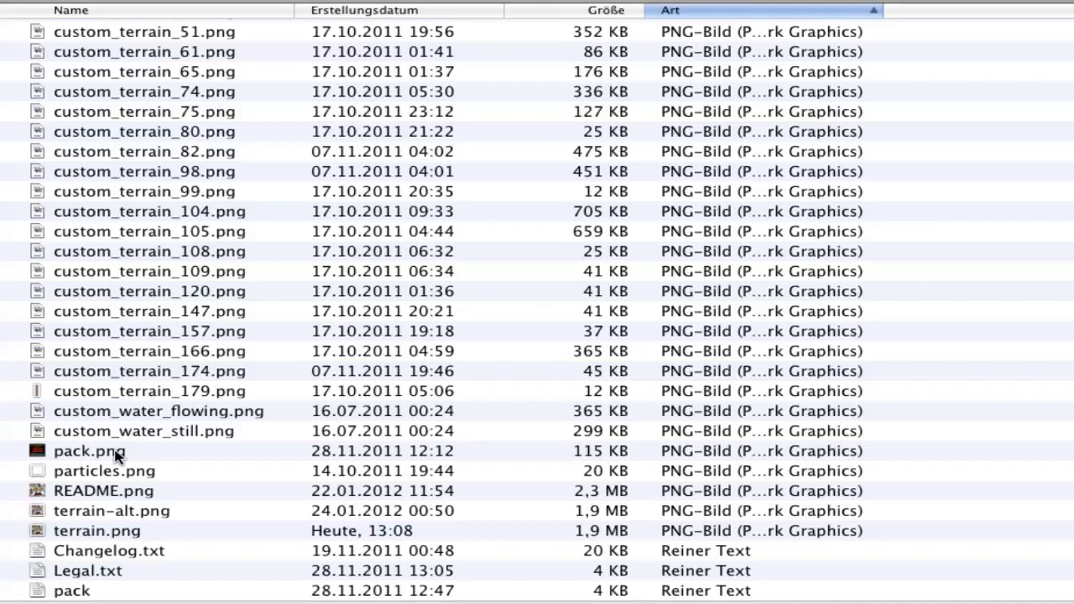
{"action": "left_click", "coordinate": [117, 456]}
{"action": "key", "text": "space"}
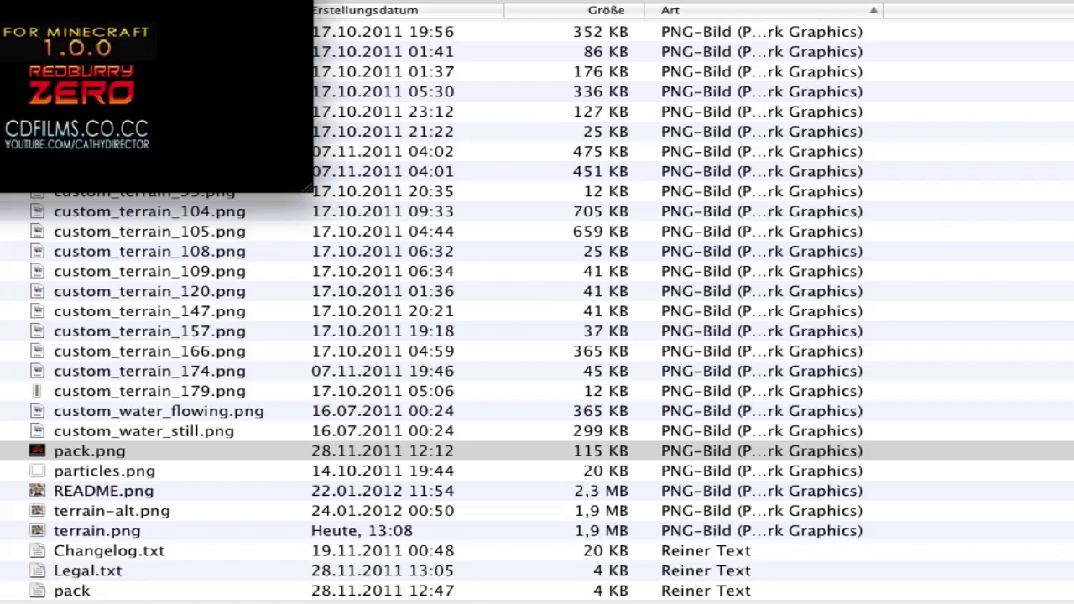
{"action": "key", "text": "space"}
{"action": "key", "text": "Down"}
{"action": "key", "text": "space"}
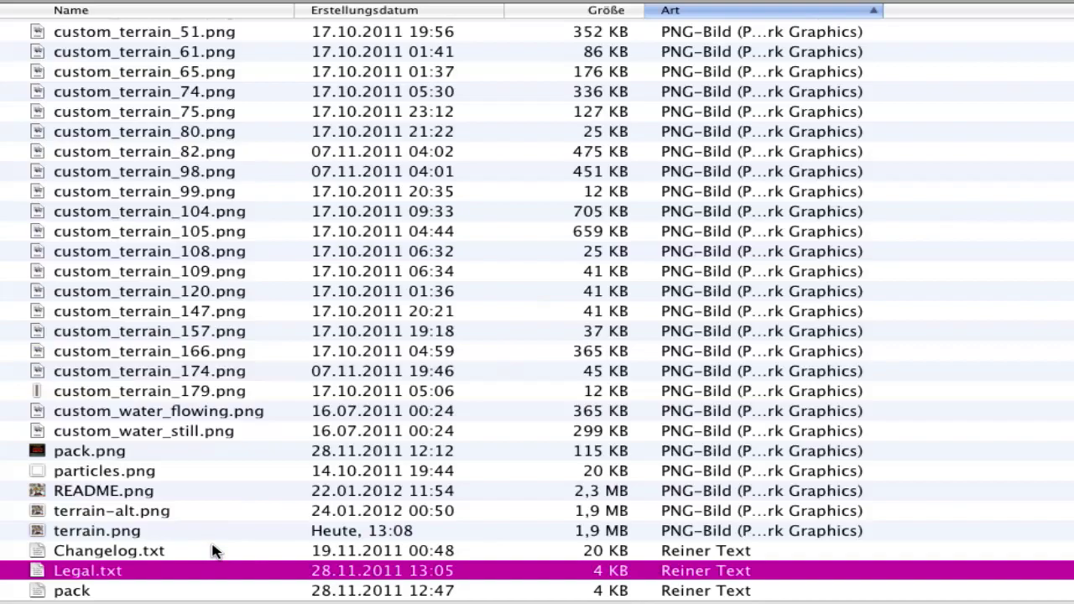
{"action": "scroll", "coordinate": [210, 546], "scroll_direction": "up", "scroll_amount": 15}
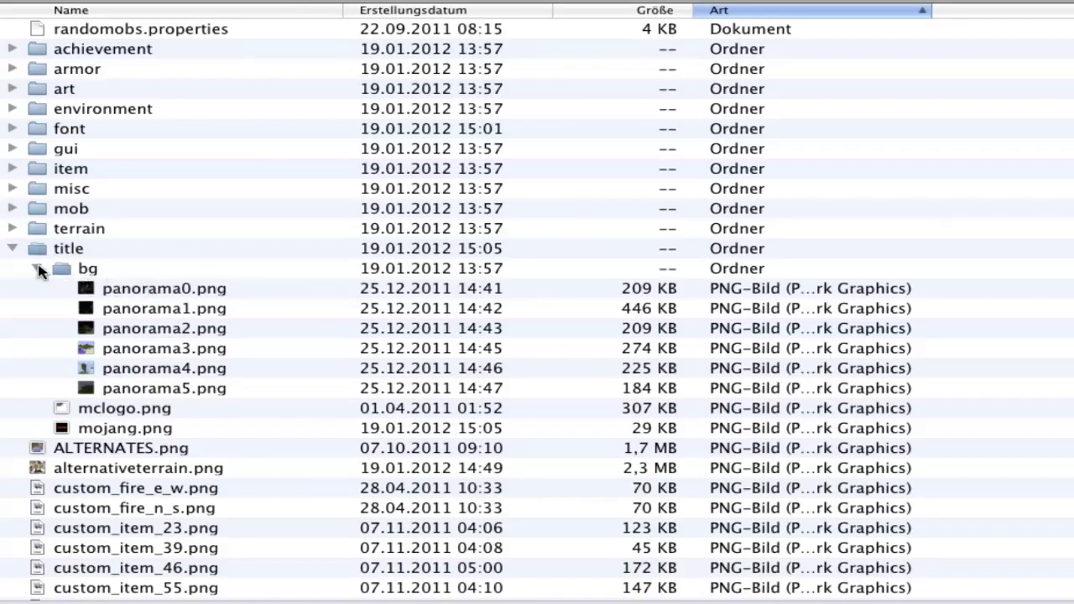
{"action": "left_click", "coordinate": [138, 298]}
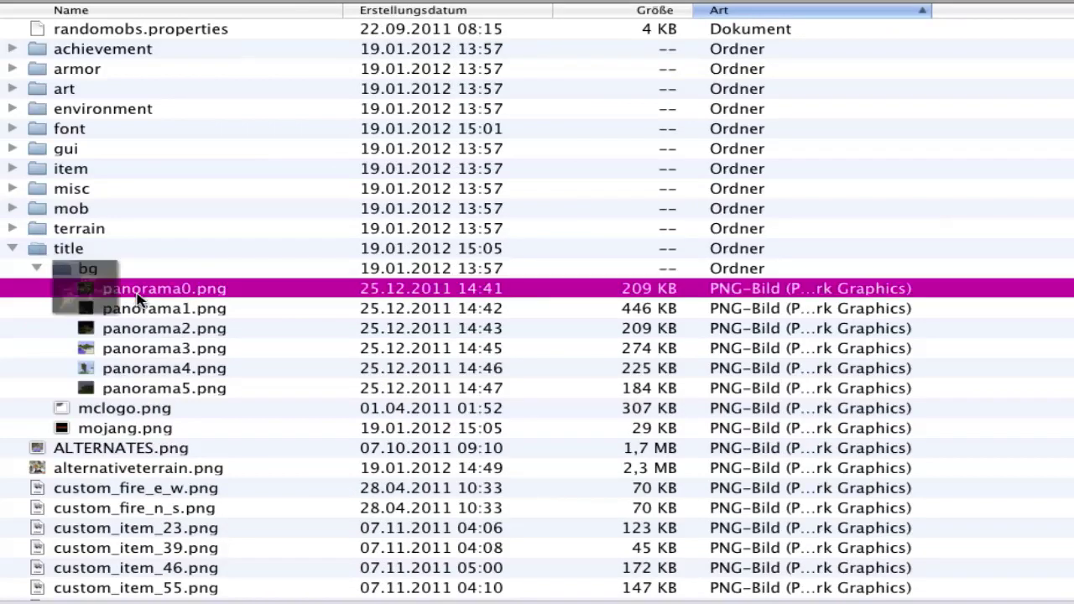
{"action": "key", "text": "space"}
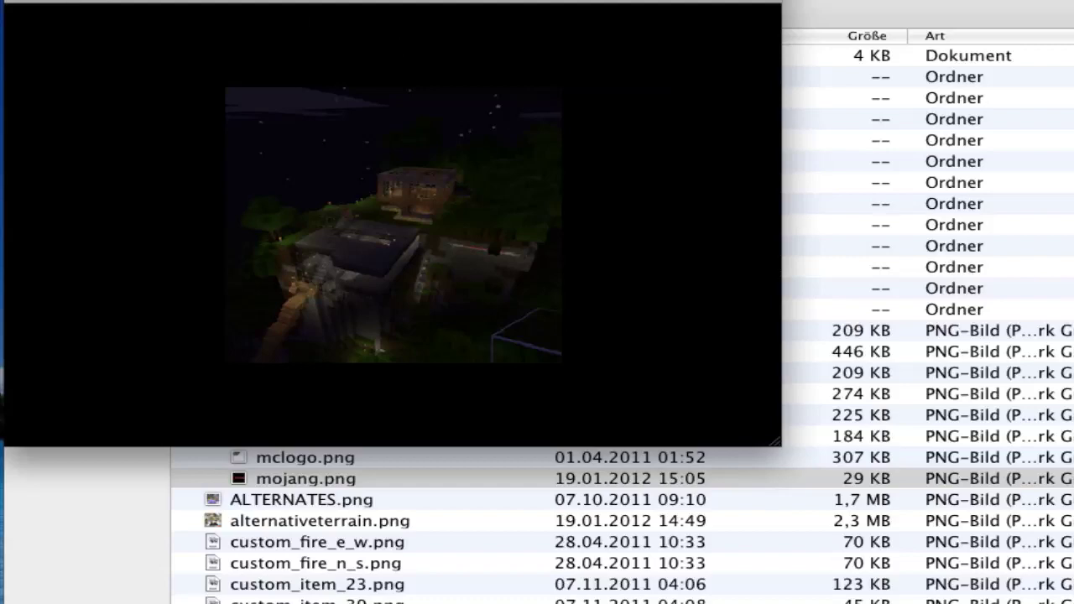
{"action": "key", "text": "space"}
{"action": "left_click", "coordinate": [418, 462]}
{"action": "key", "text": "space"}
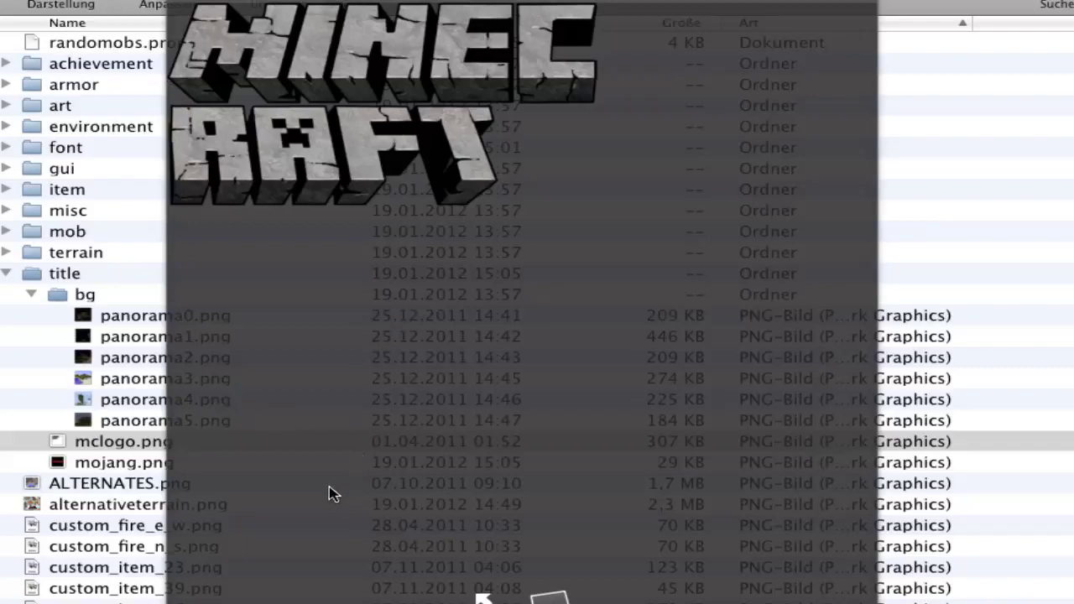
{"action": "key", "text": "space"}
{"action": "key", "text": "Down"}
{"action": "key", "text": "space"}
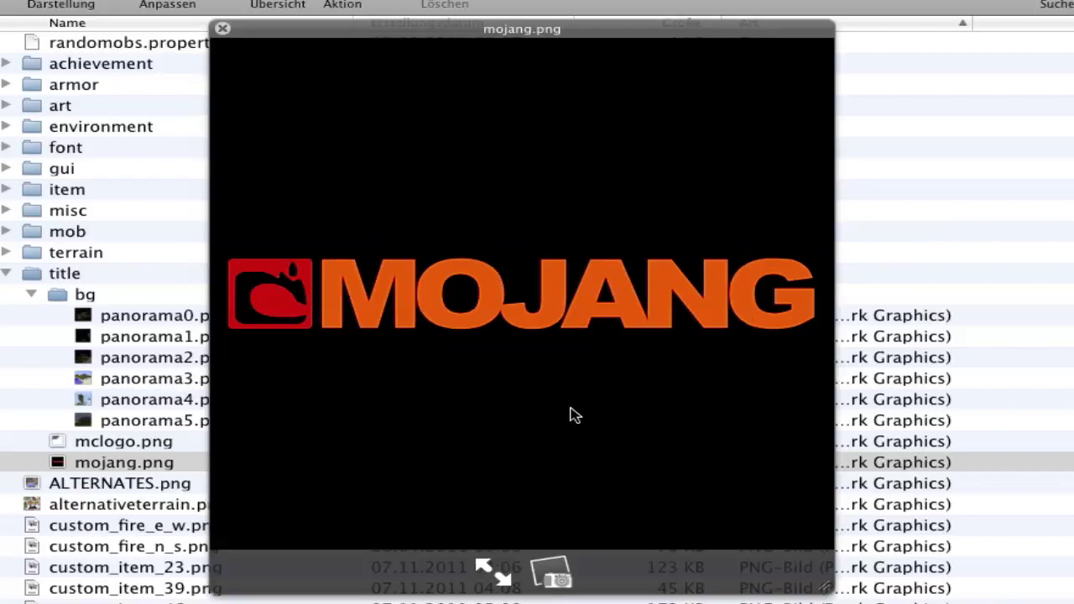
{"action": "key", "text": "space"}
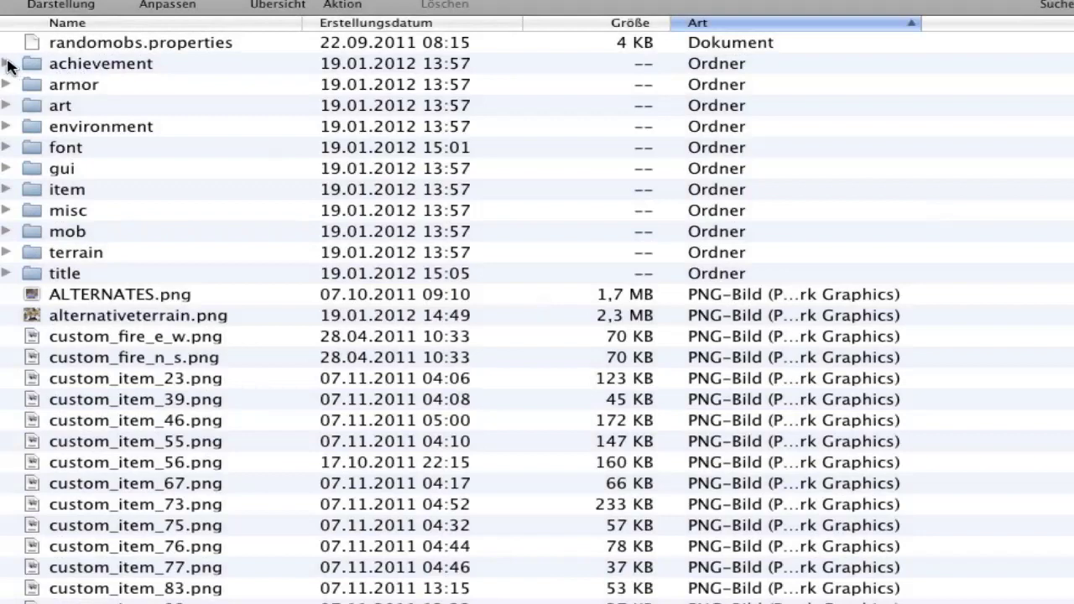
- Expand the achievement and art folders and Quick Look bg.png and kz.png
{"action": "left_click", "coordinate": [6, 64]}
{"action": "left_click", "coordinate": [66, 84]}
{"action": "key", "text": "space"}
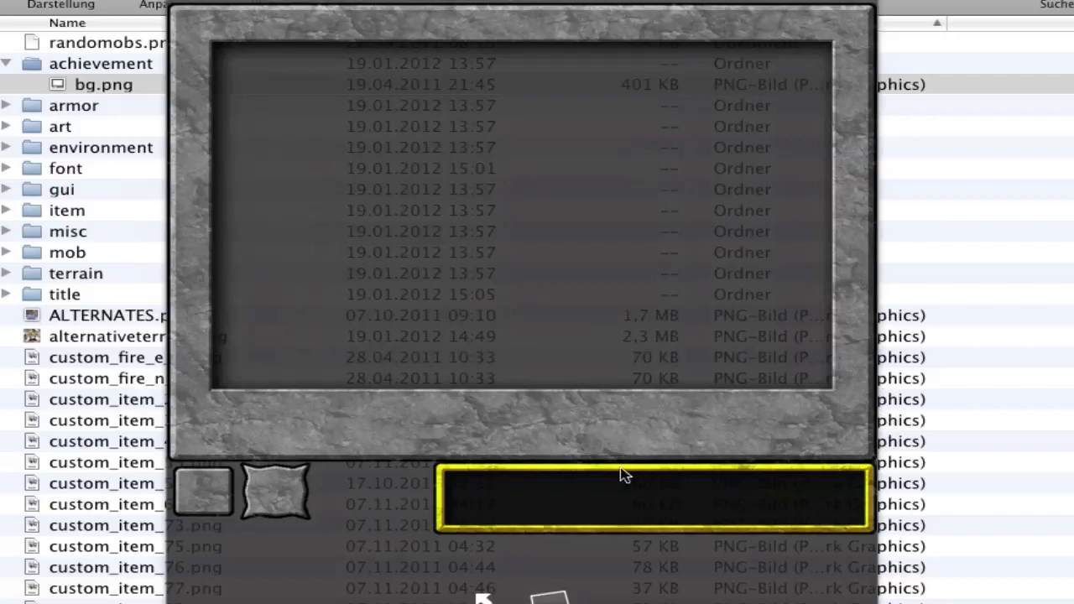
{"action": "key", "text": "space"}
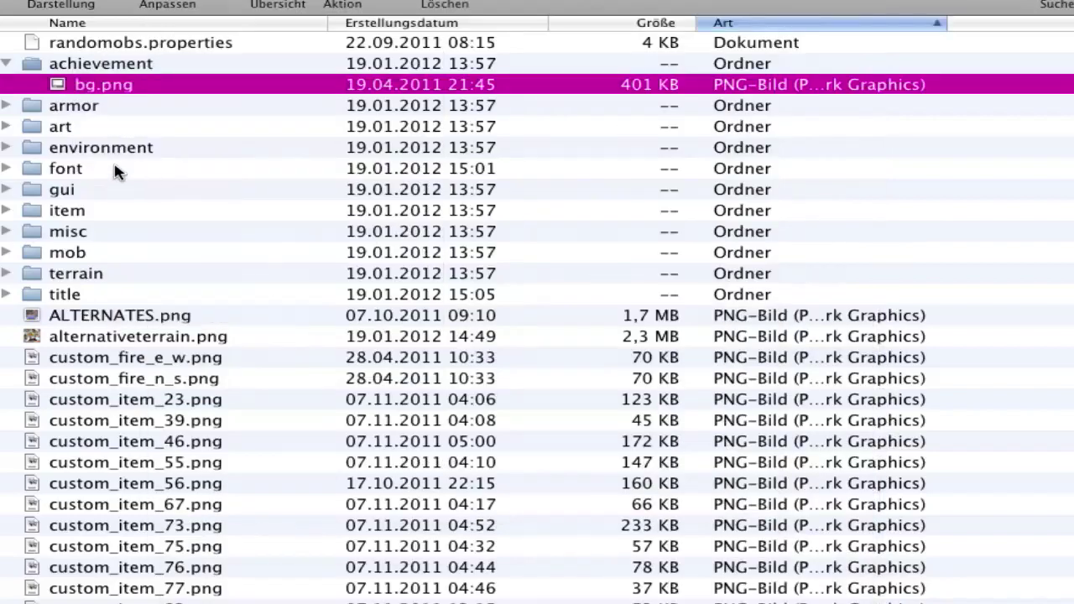
{"action": "left_click", "coordinate": [6, 126]}
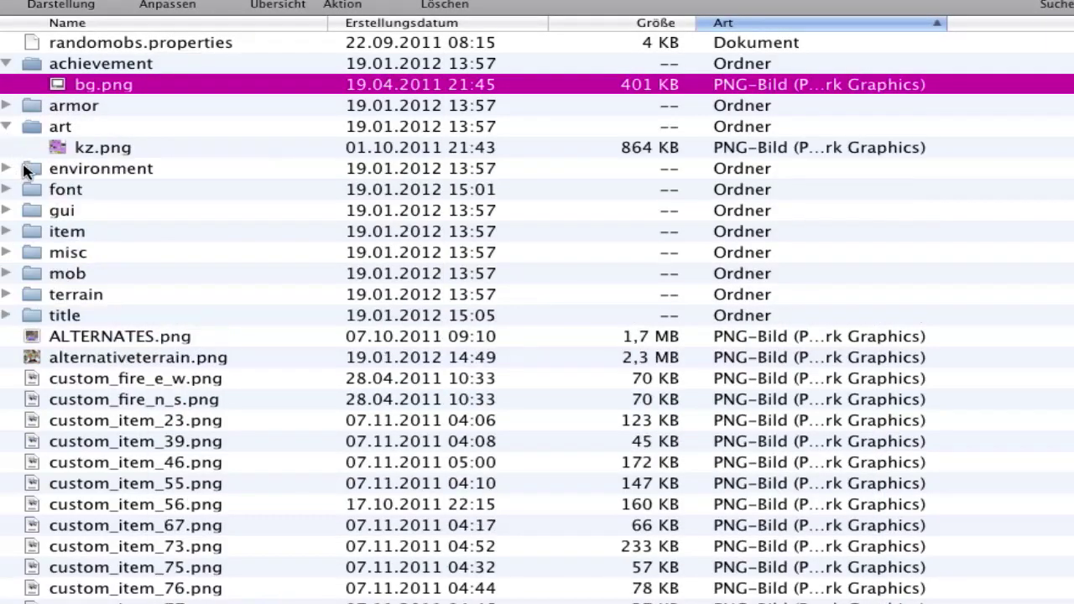
{"action": "left_click", "coordinate": [133, 147]}
{"action": "key", "text": "space"}
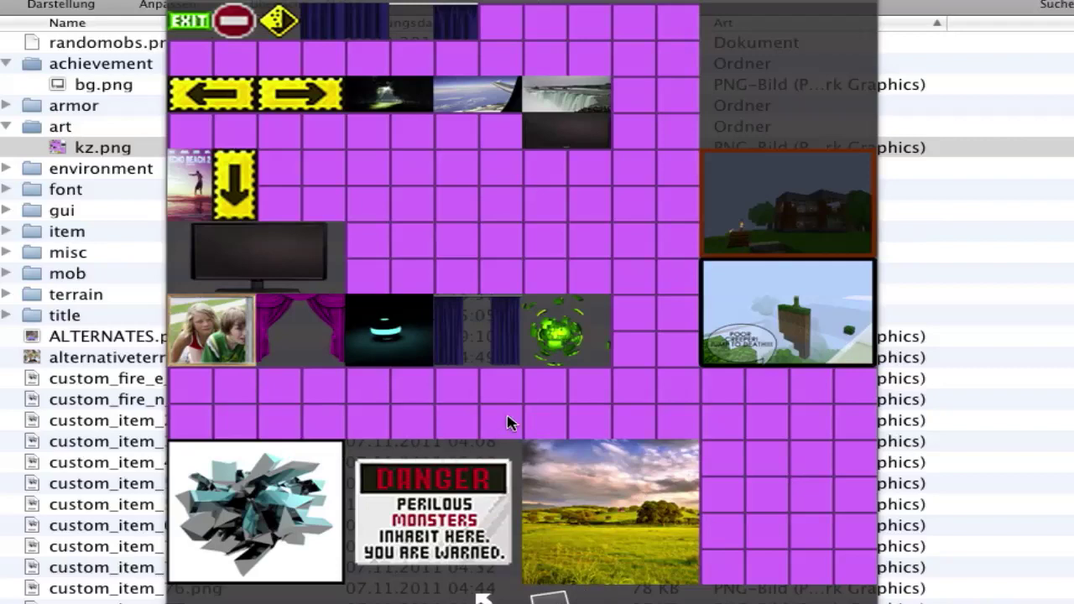
{"action": "key", "text": "space"}
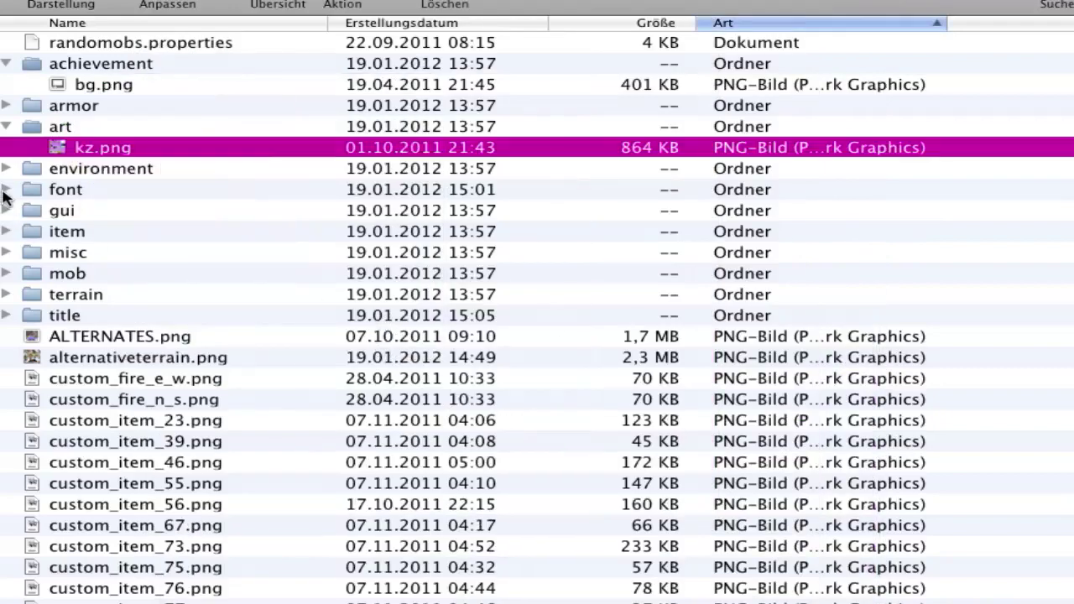
- Peek into the armor and environment folders, then collapse every subfolder
{"action": "left_click", "coordinate": [6, 106]}
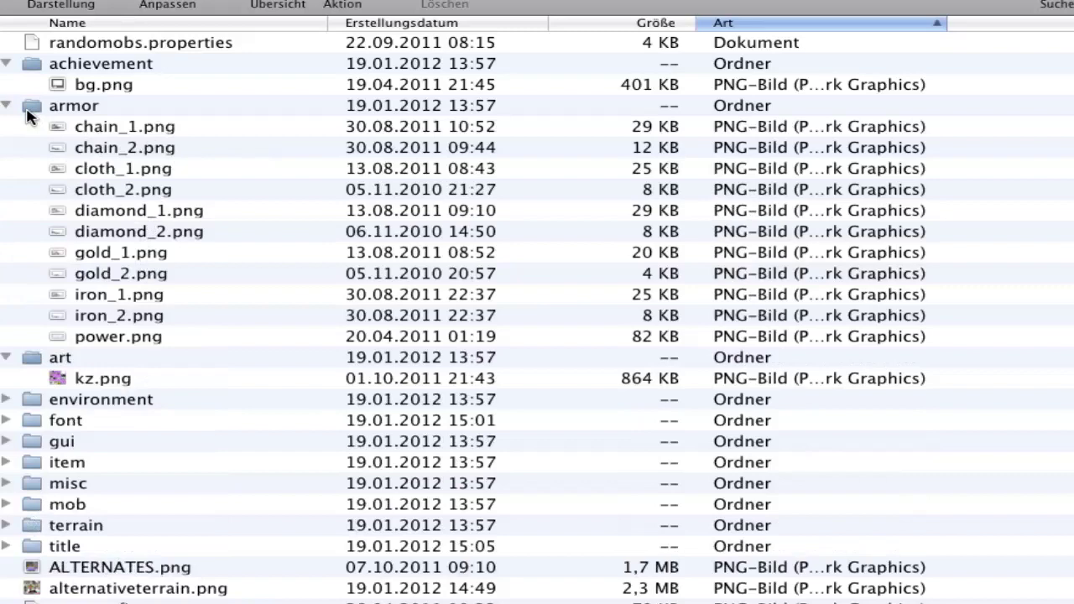
{"action": "left_click", "coordinate": [6, 105]}
{"action": "left_click", "coordinate": [6, 63]}
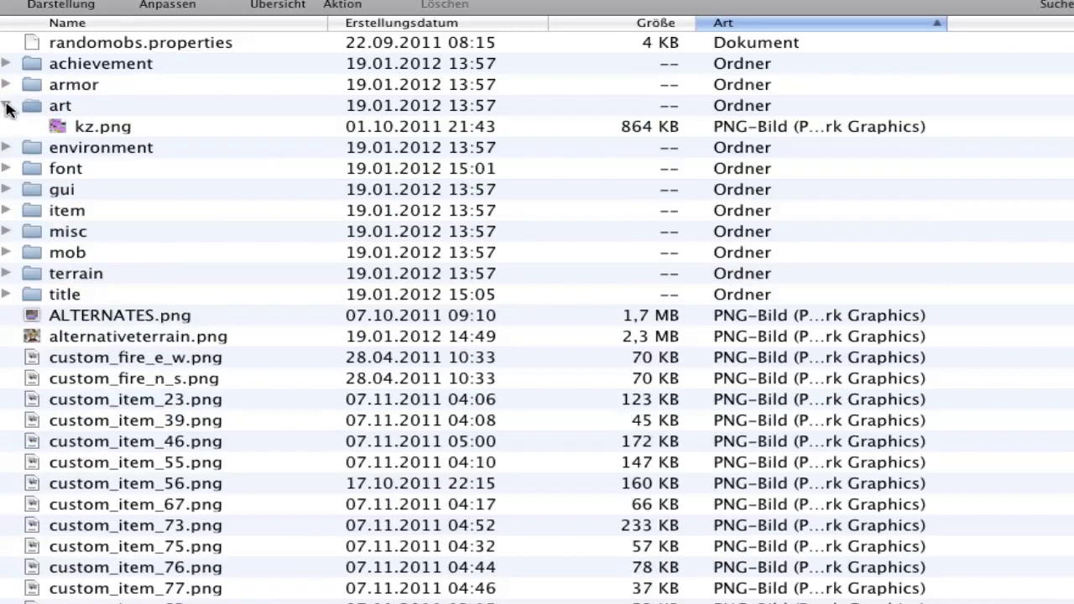
{"action": "left_click", "coordinate": [6, 105]}
{"action": "left_click", "coordinate": [6, 127]}
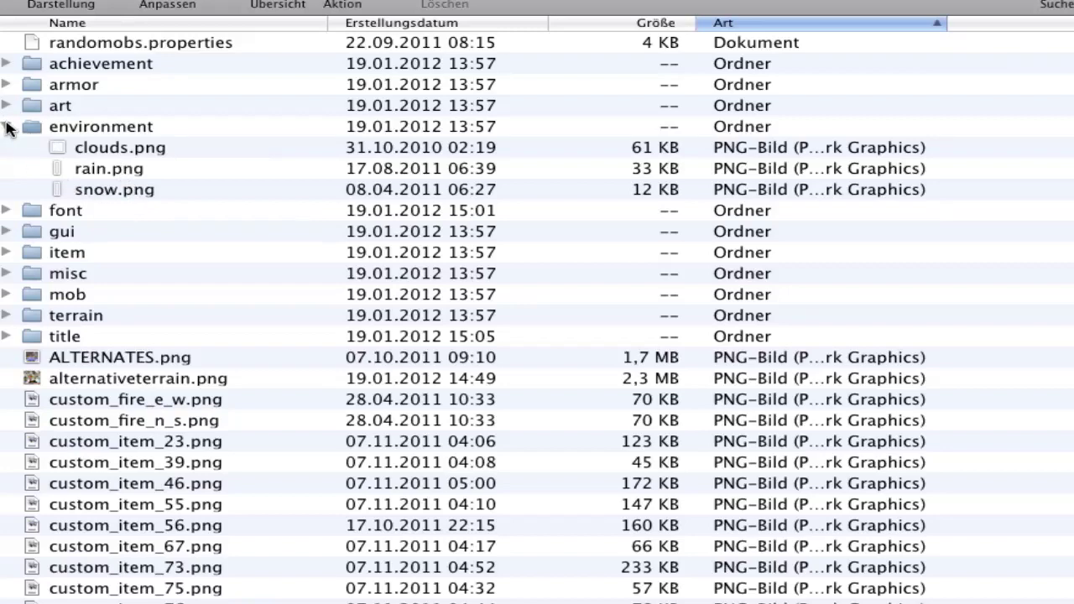
{"action": "left_click", "coordinate": [6, 127]}
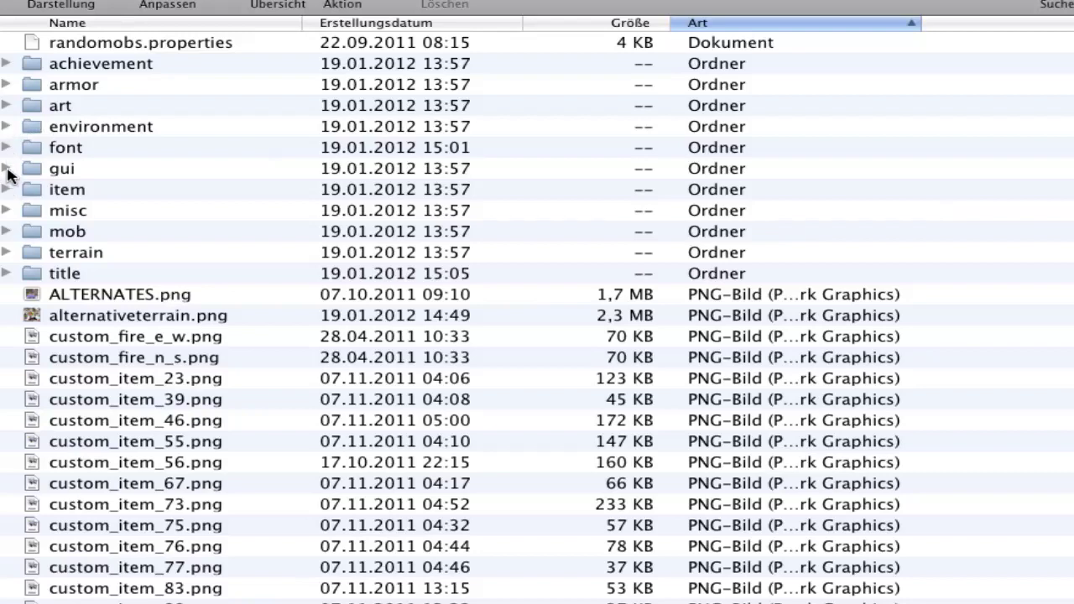
- Expand the gui folder and Quick Look alchemy.png and the items.png sprite sheet
{"action": "left_click", "coordinate": [6, 169]}
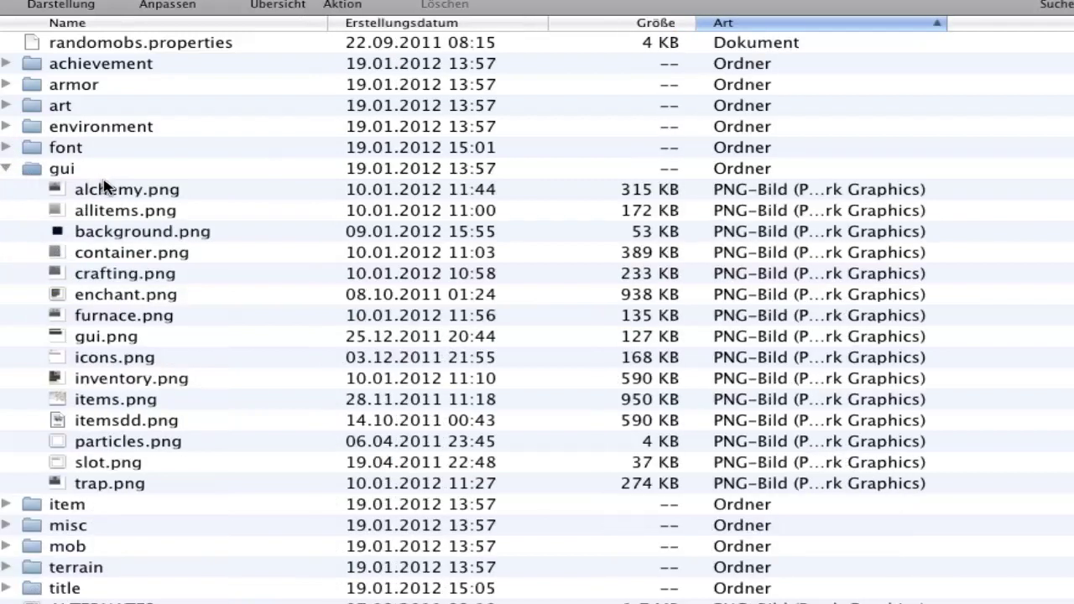
{"action": "left_click", "coordinate": [112, 194]}
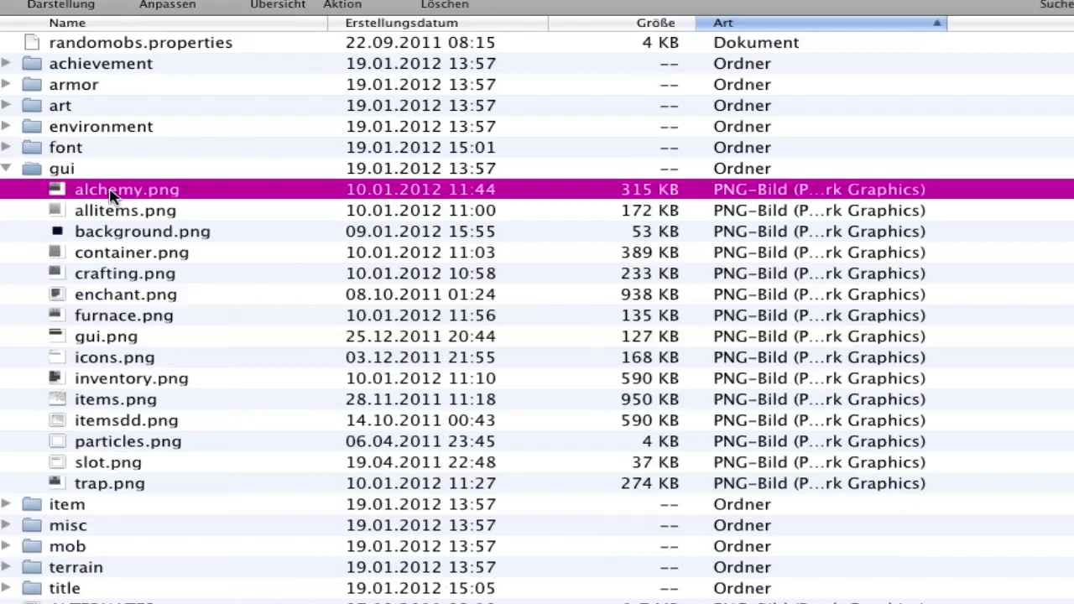
{"action": "key", "text": "space"}
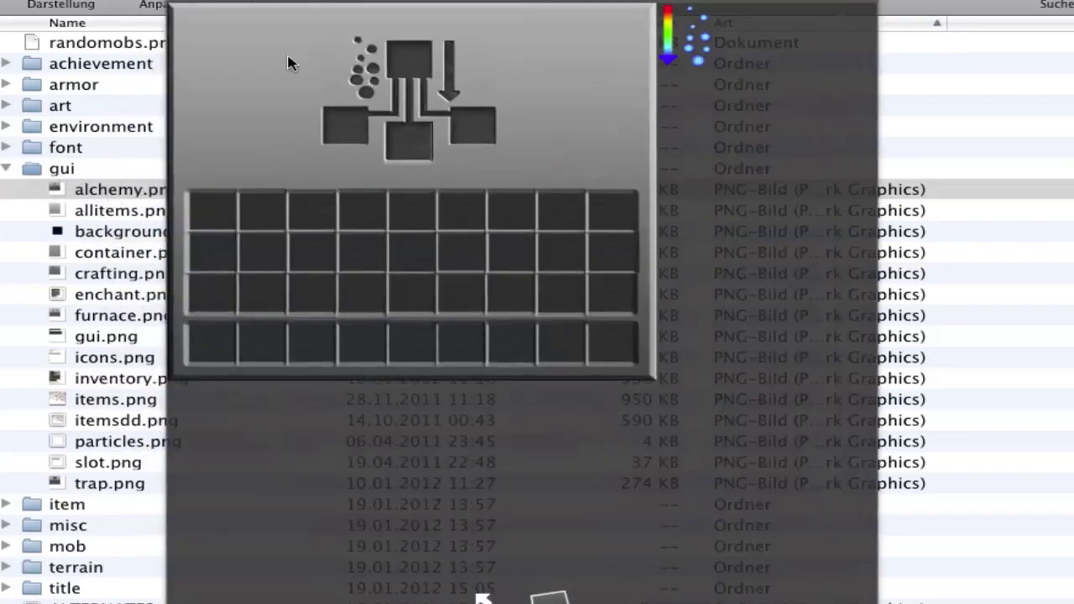
{"action": "key", "text": "space"}
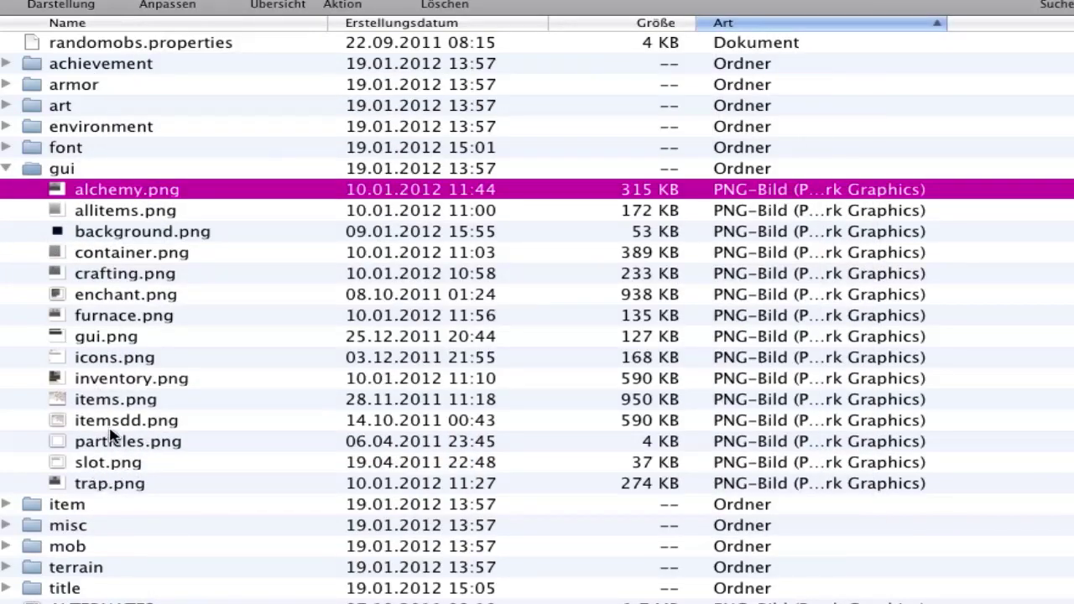
{"action": "left_click", "coordinate": [119, 403]}
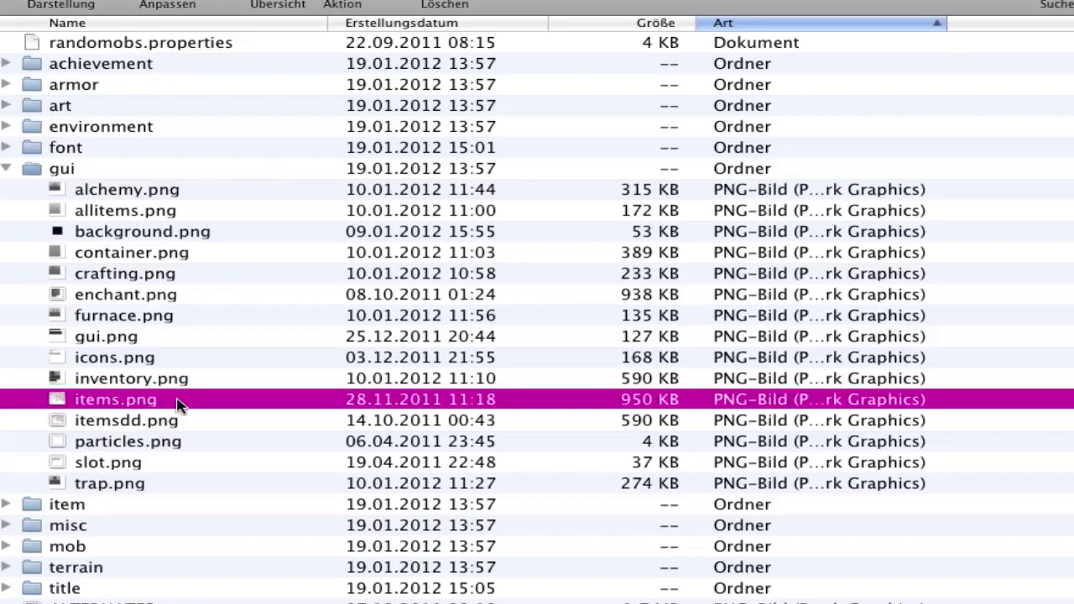
{"action": "key", "text": "space"}
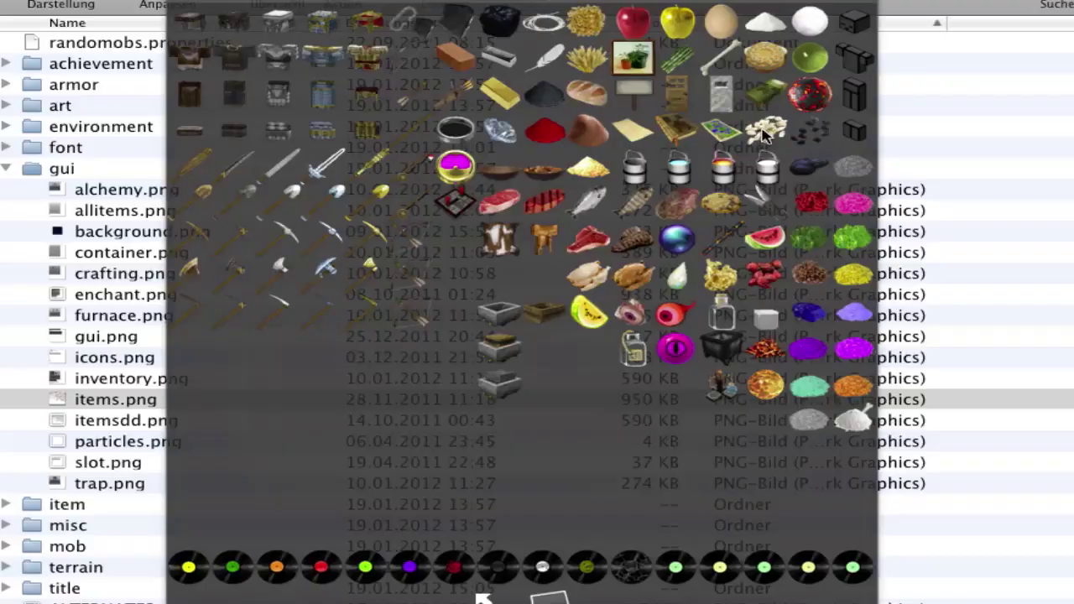
{"action": "key", "text": "space"}
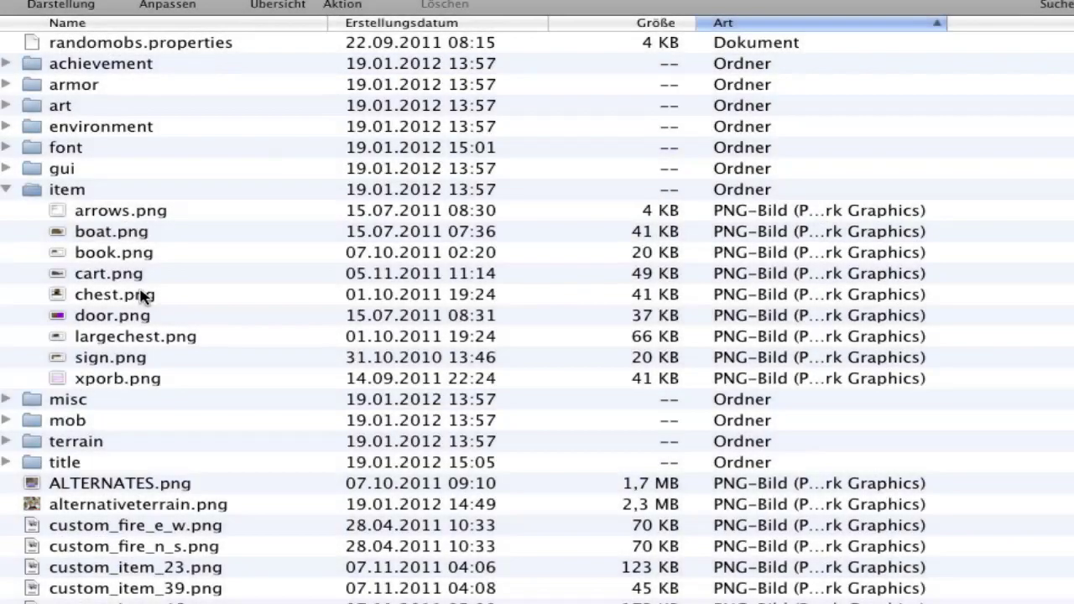
- Quick Look book.png and xporb.png from the item folder
{"action": "left_click", "coordinate": [114, 255]}
{"action": "key", "text": "space"}
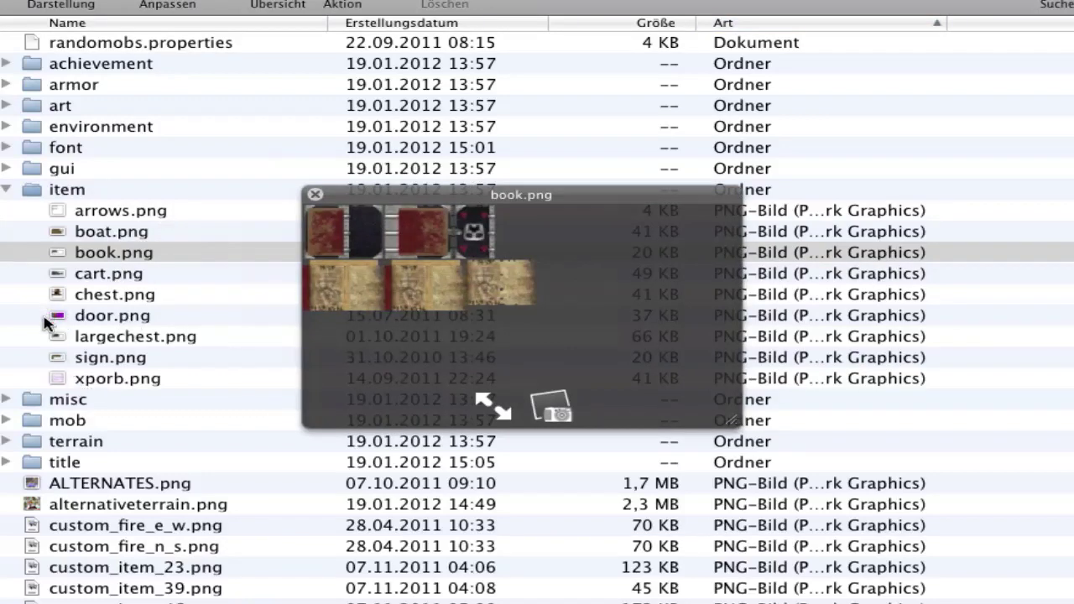
{"action": "left_click", "coordinate": [120, 388]}
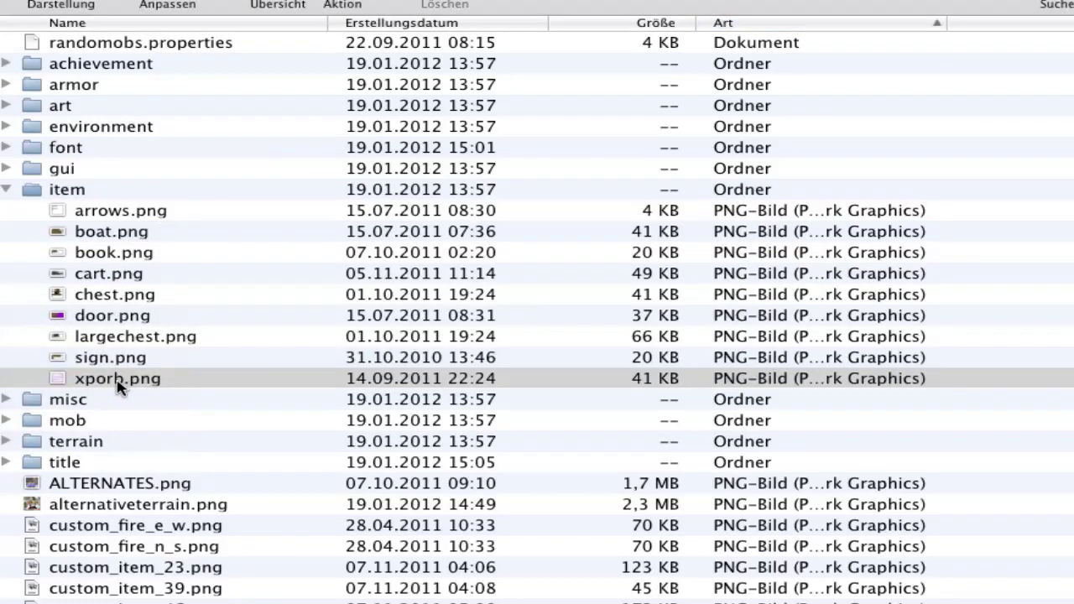
{"action": "key", "text": "space"}
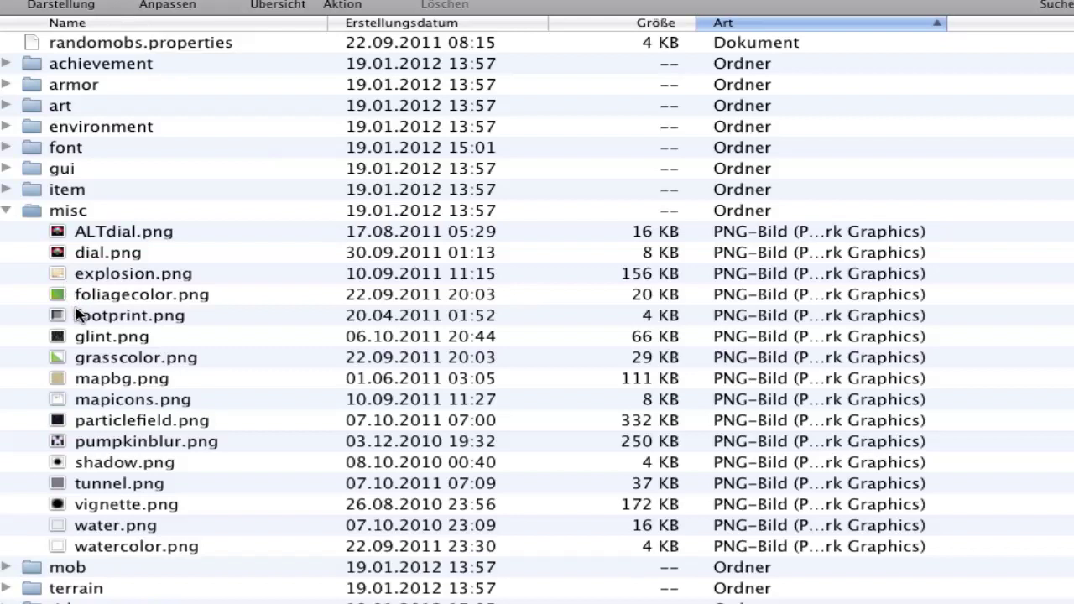
- Preview grasscolor.png, then step through particlefield.png to pumpkinblur.png
{"action": "left_click", "coordinate": [104, 362]}
{"action": "key", "text": "space"}
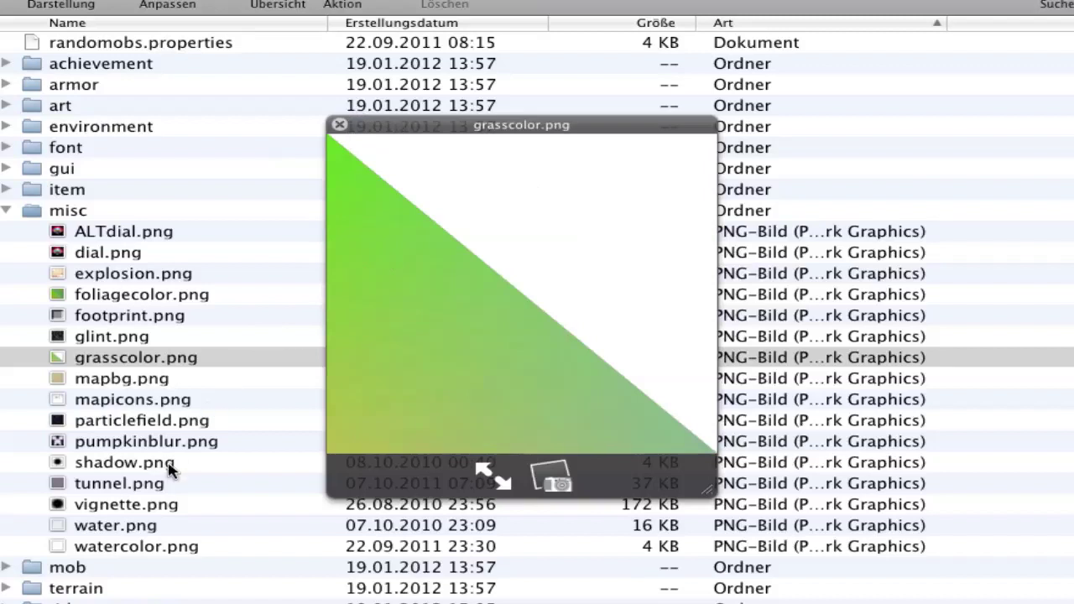
{"action": "key", "text": "Down"}
{"action": "key", "text": "Down"}
{"action": "key", "text": "Down"}
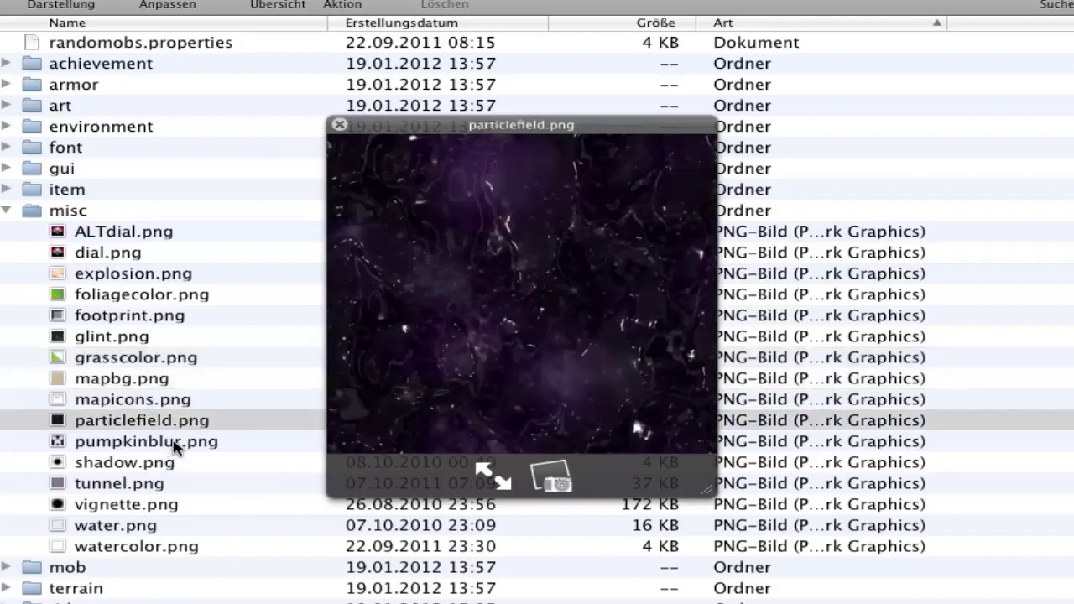
{"action": "key", "text": "Down"}
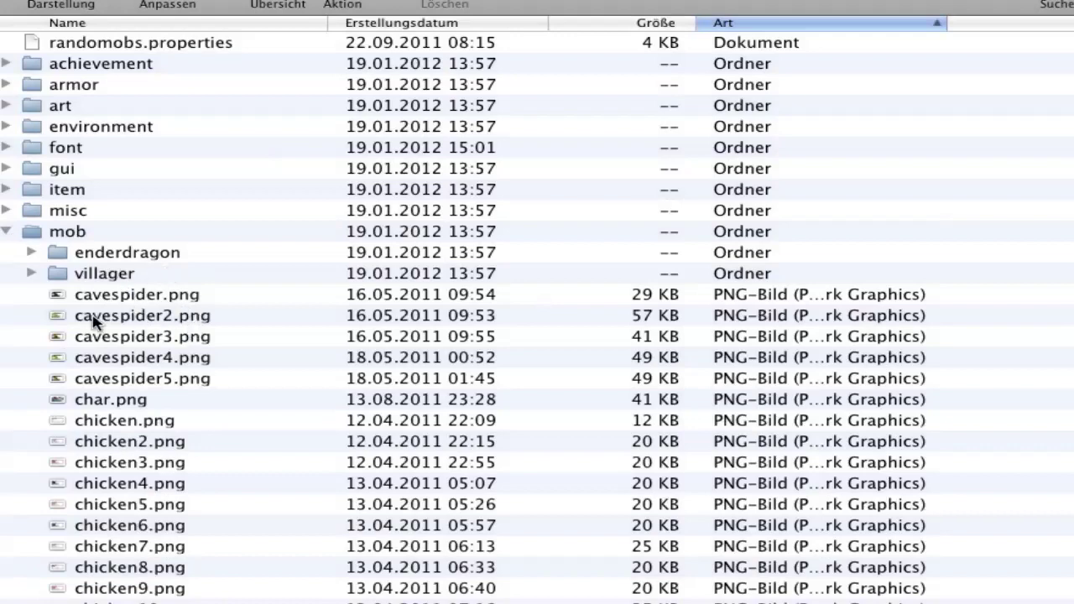
- Quick Look the cavespider2.png skin, then collapse the mob folder
{"action": "left_click", "coordinate": [94, 323]}
{"action": "key", "text": "space"}
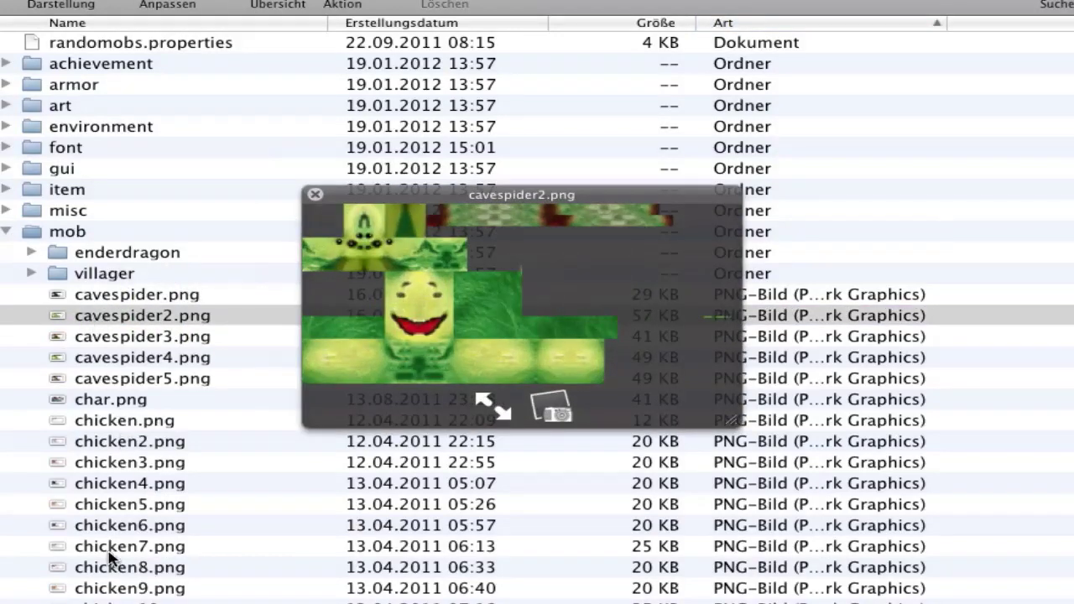
{"action": "scroll", "coordinate": [205, 503], "scroll_direction": "down", "scroll_amount": 4}
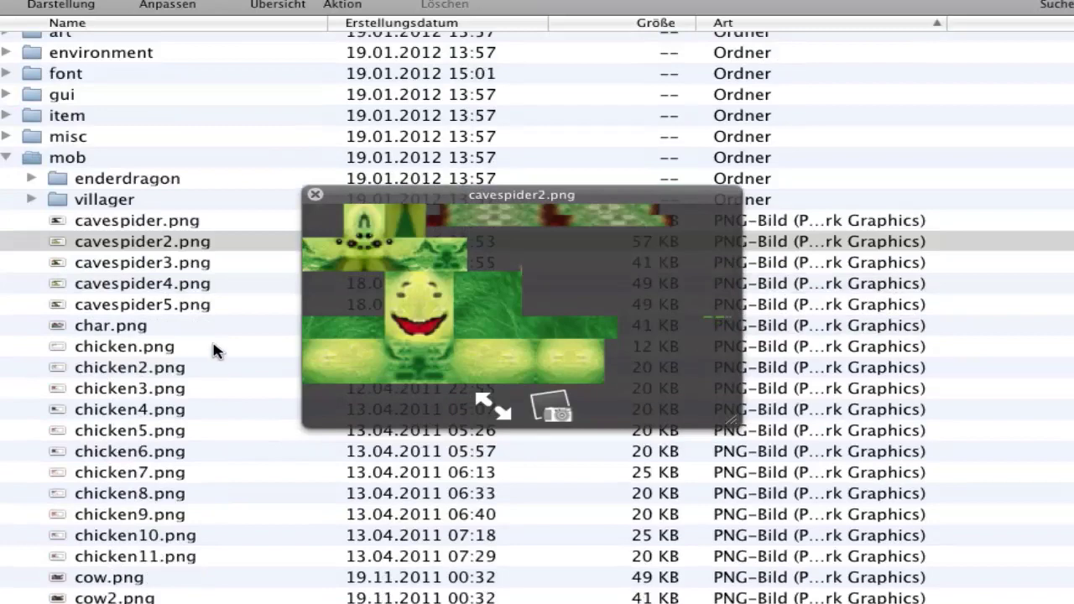
{"action": "scroll", "coordinate": [216, 342], "scroll_direction": "down", "scroll_amount": 5}
{"action": "scroll", "coordinate": [206, 325], "scroll_direction": "up", "scroll_amount": 6}
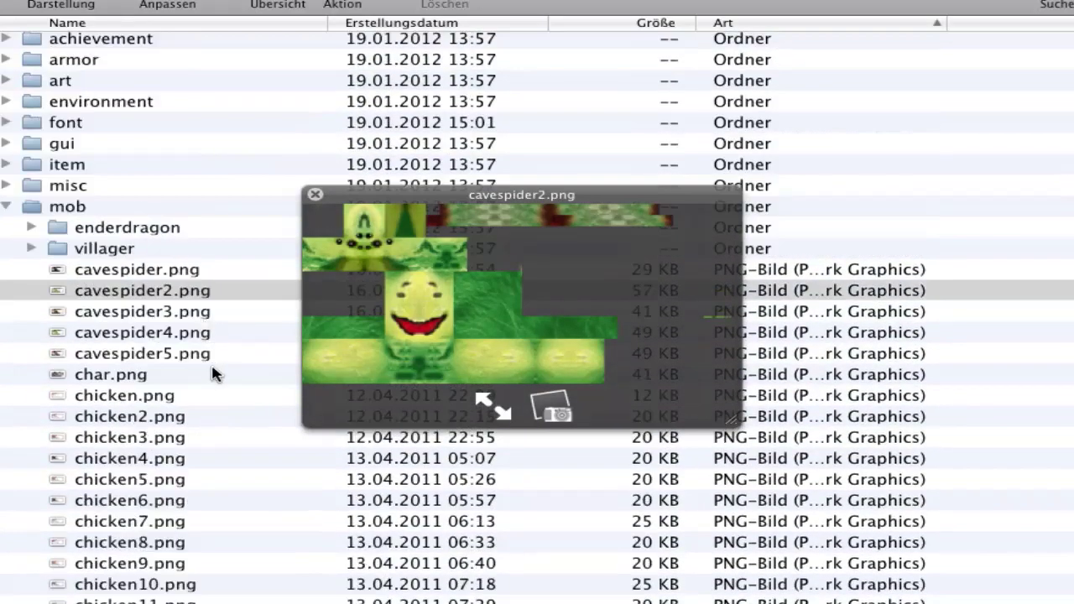
{"action": "left_click", "coordinate": [5, 207]}
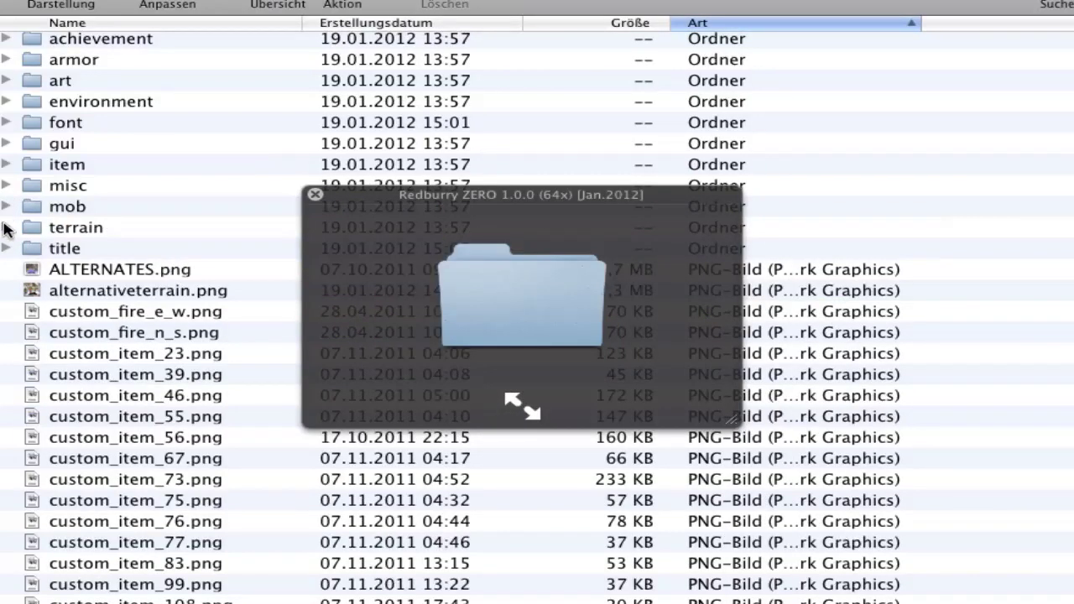
- Preview sun.png from the terrain folder, collapse it, and scroll down to terrain.png
{"action": "left_click", "coordinate": [6, 227]}
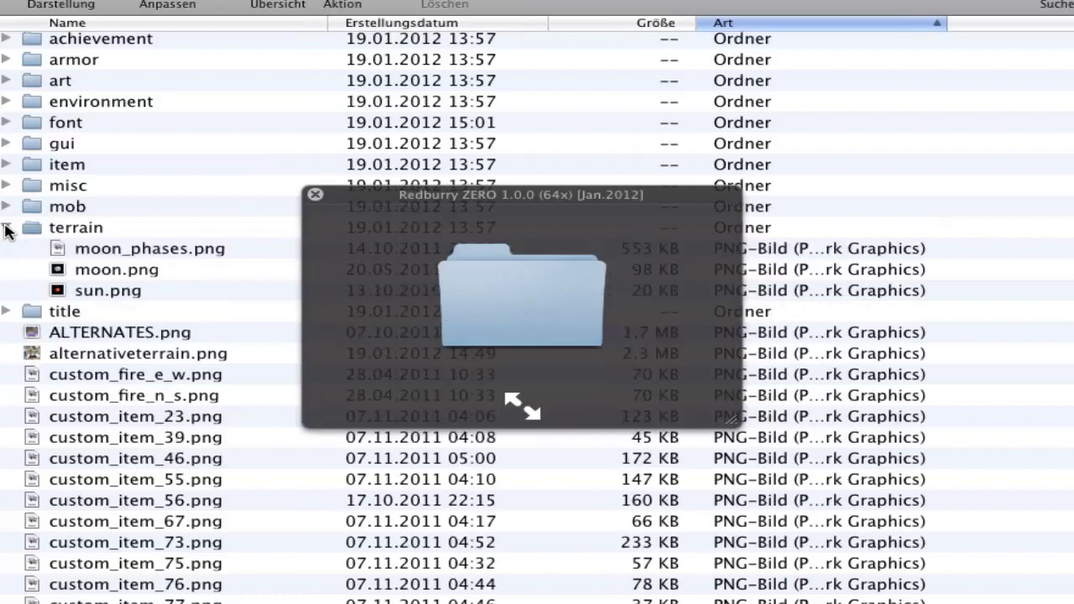
{"action": "left_click", "coordinate": [129, 299]}
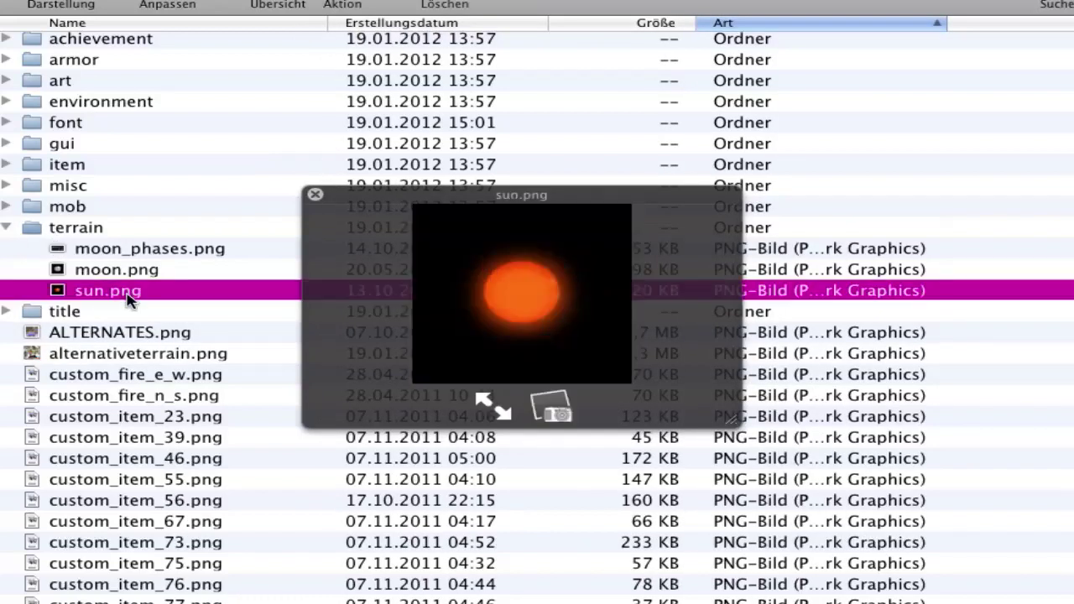
{"action": "left_click", "coordinate": [6, 227]}
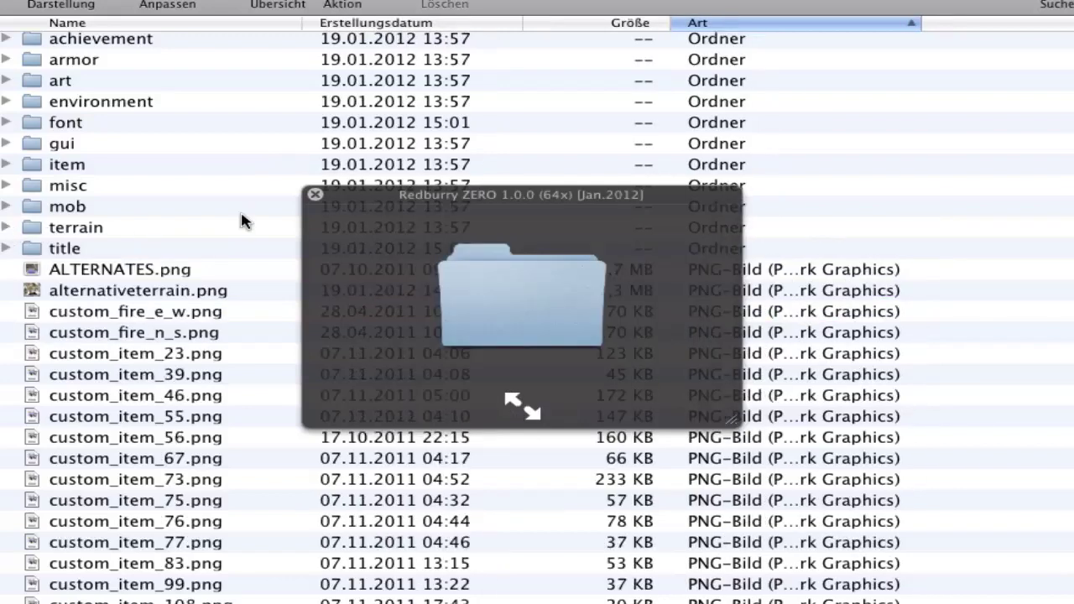
{"action": "left_click", "coordinate": [314, 196]}
{"action": "scroll", "coordinate": [316, 336], "scroll_direction": "down", "scroll_amount": 15}
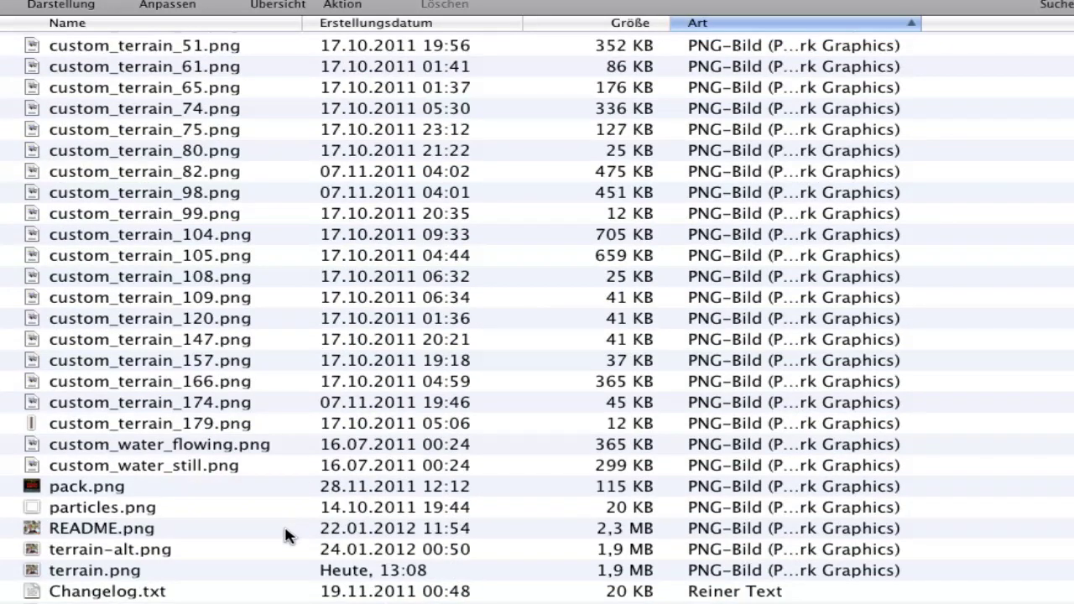
- Pick terrain.png and bring up terrain.psd in Photoshop, briefly checking the Window menu
{"action": "left_click", "coordinate": [122, 575]}
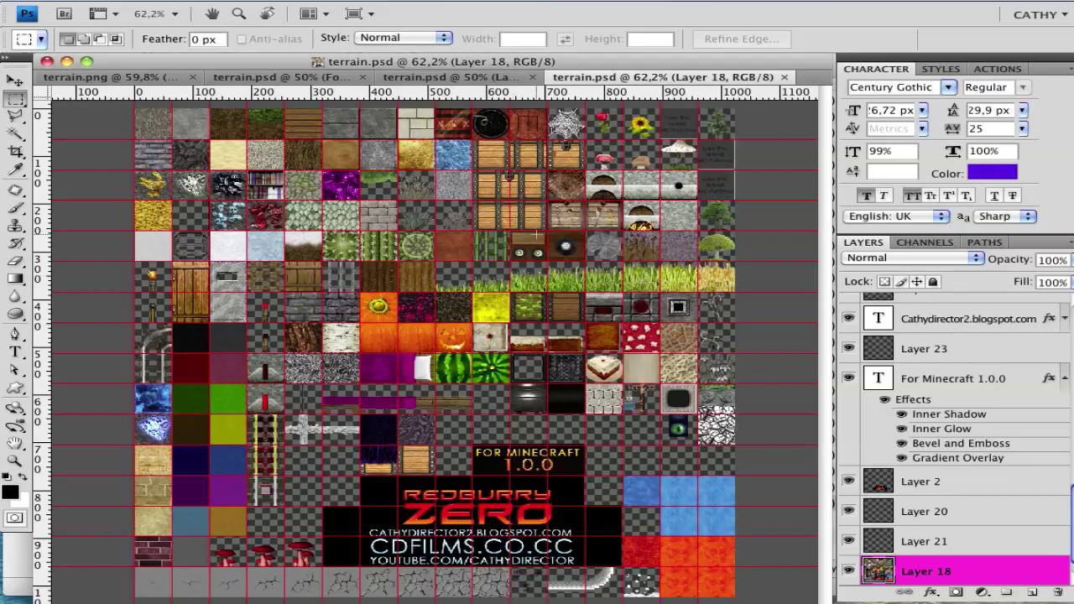
{"action": "left_click", "coordinate": [613, 3]}
{"action": "key", "text": "Escape"}
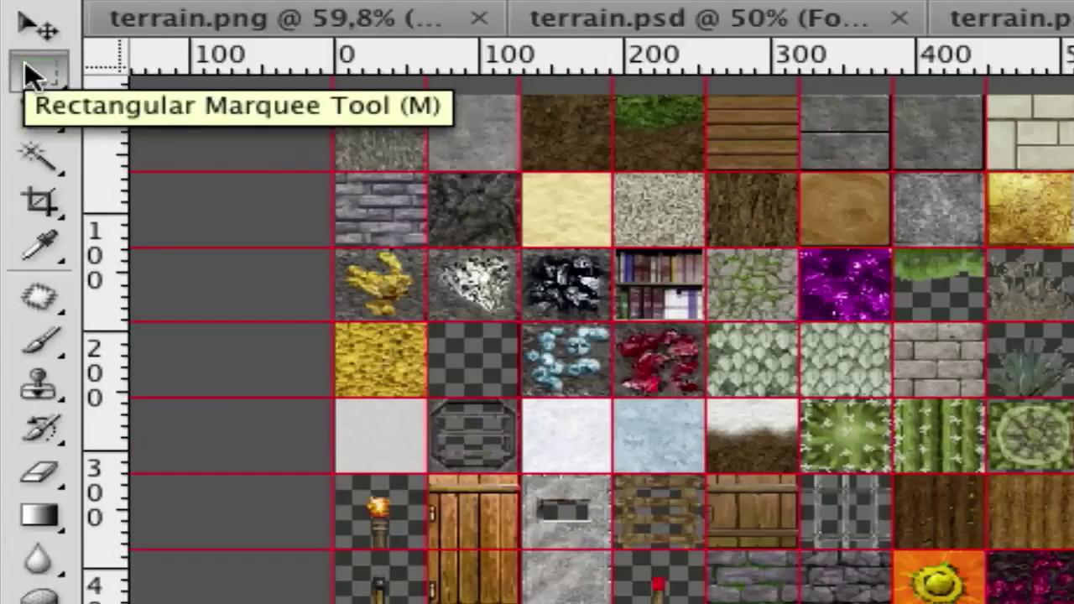
{"action": "left_click", "coordinate": [25, 62]}
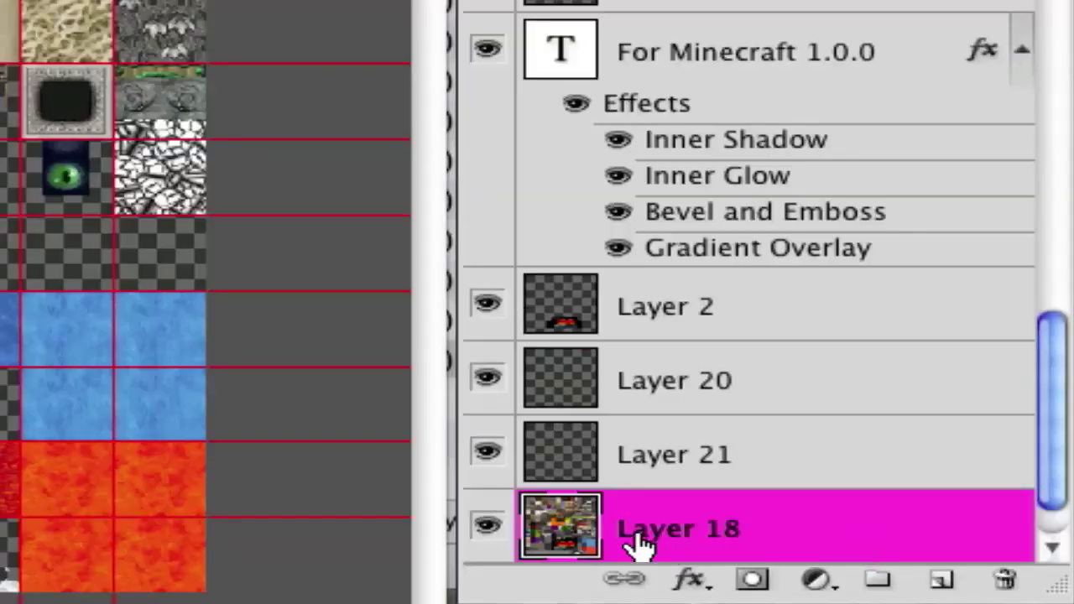
{"action": "scroll", "coordinate": [724, 523], "scroll_direction": "down", "scroll_amount": 1}
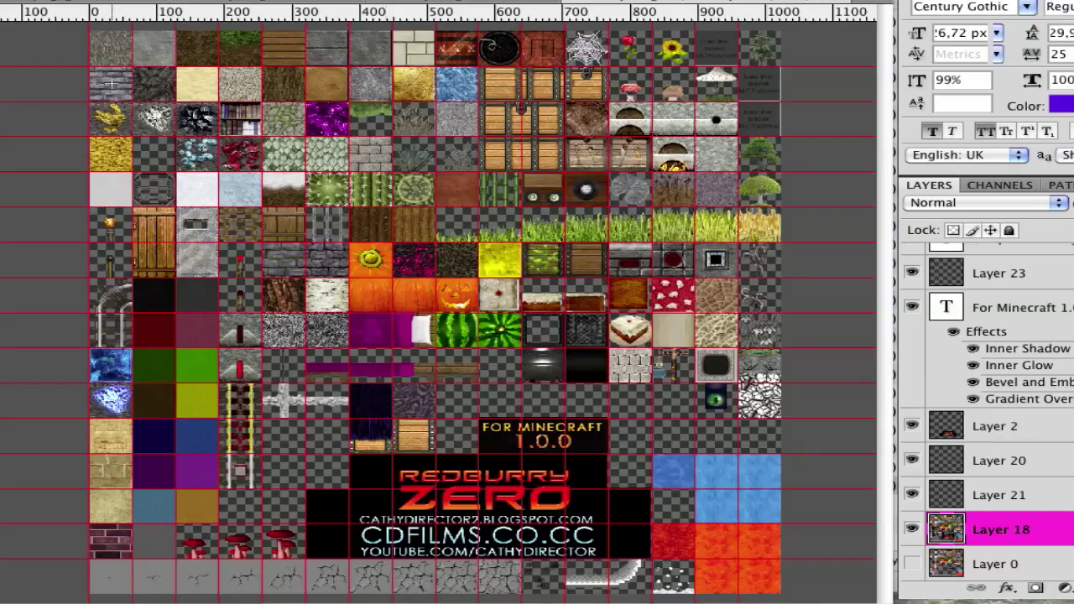
{"action": "scroll", "coordinate": [110, 83], "scroll_direction": "up", "scroll_amount": 4}
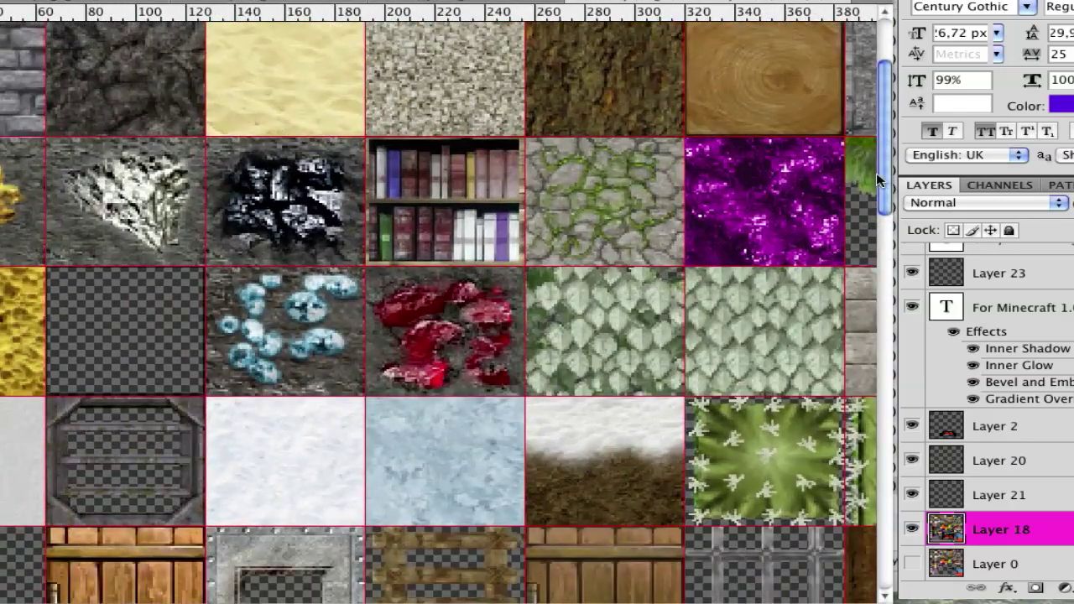
{"action": "scroll", "coordinate": [881, 180], "scroll_direction": "up", "scroll_amount": 3}
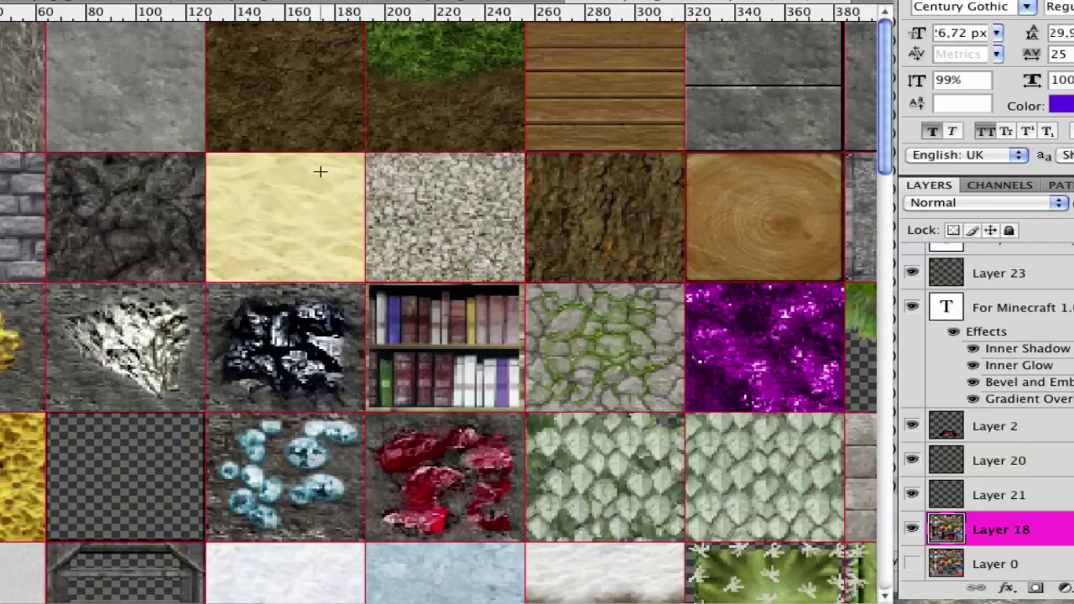
{"action": "scroll", "coordinate": [320, 171], "scroll_direction": "up", "scroll_amount": 2}
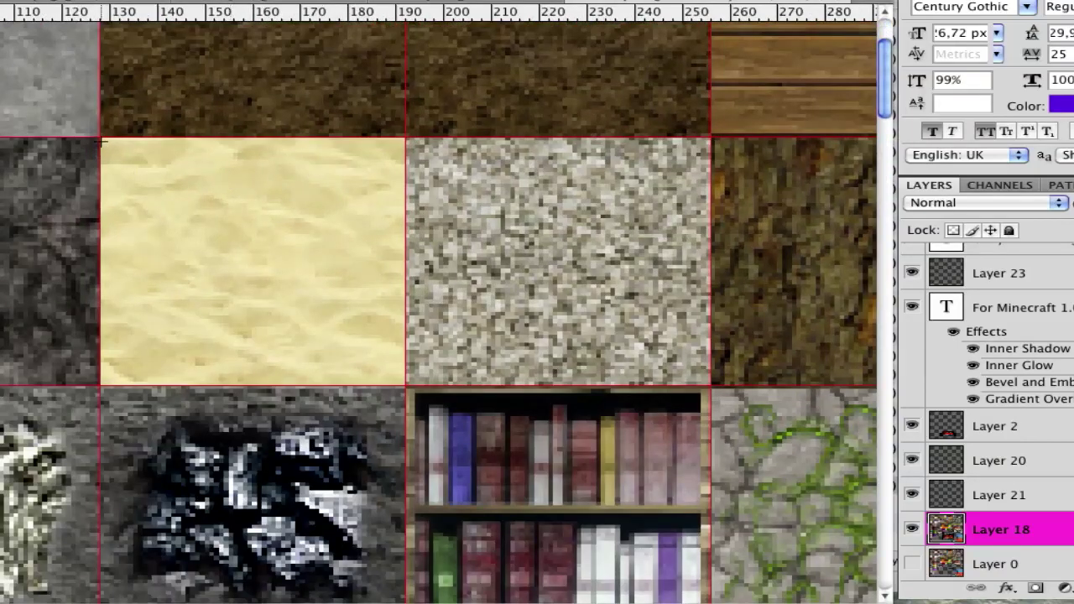
{"action": "scroll", "coordinate": [101, 141], "scroll_direction": "down", "scroll_amount": 2}
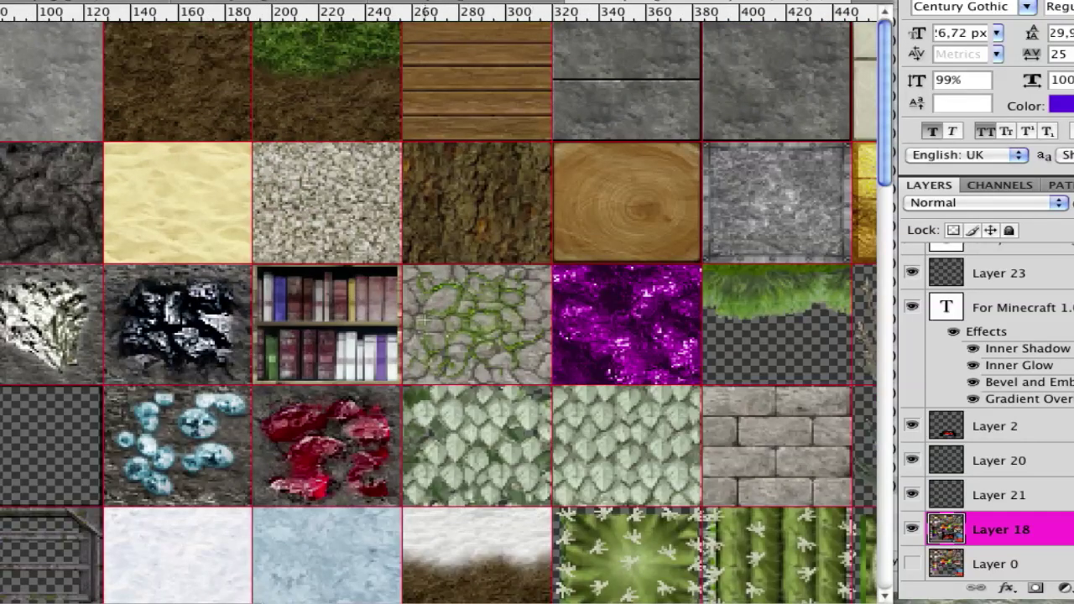
{"action": "scroll", "coordinate": [148, 200], "scroll_direction": "up", "scroll_amount": 3}
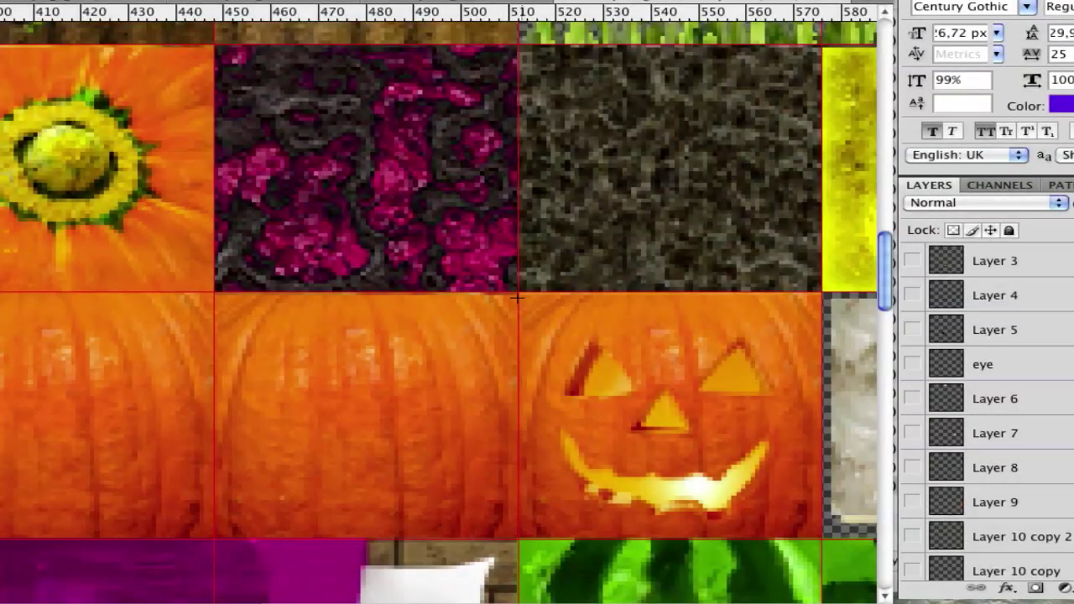
- Zoom in on the jack-o'-lantern pumpkin tile of the terrain sheet
{"action": "scroll", "coordinate": [533, 315], "scroll_direction": "up", "scroll_amount": 5}
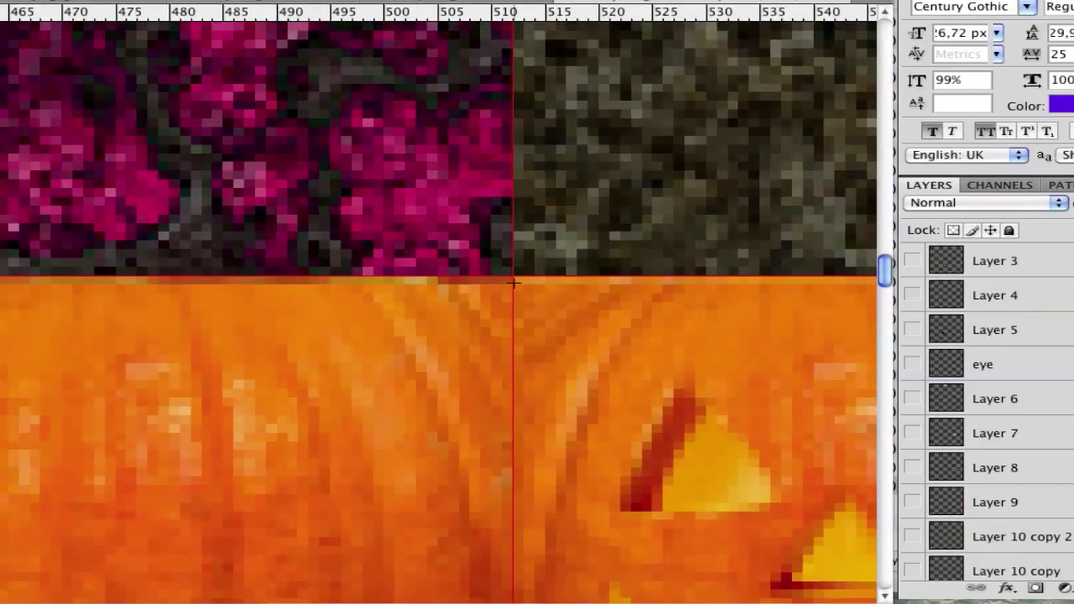
{"action": "scroll", "coordinate": [514, 284], "scroll_direction": "up", "scroll_amount": 2}
{"action": "scroll", "coordinate": [518, 281], "scroll_direction": "up", "scroll_amount": 2}
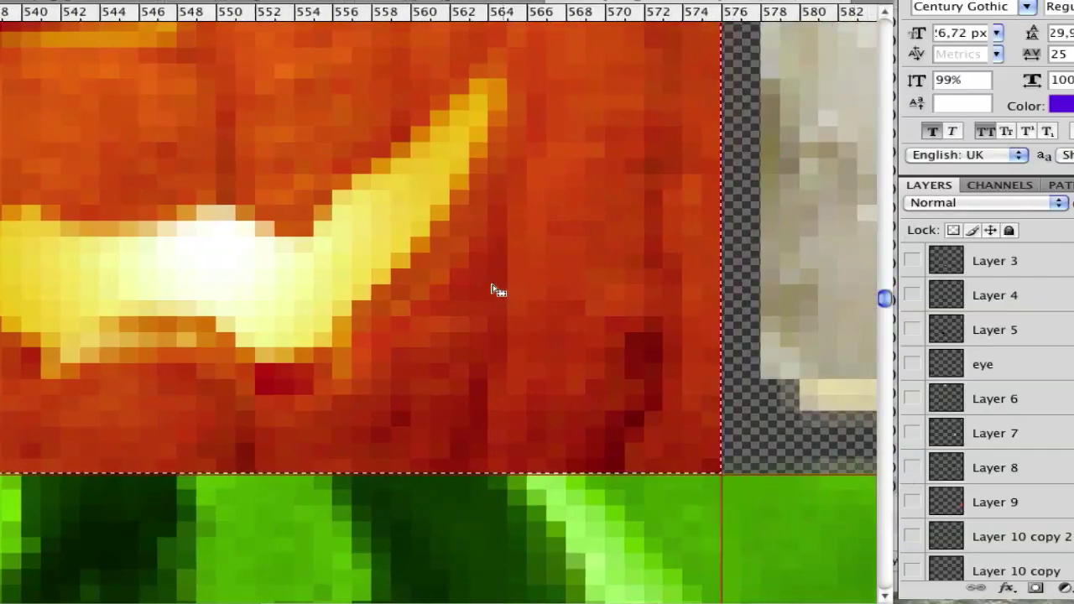
{"action": "scroll", "coordinate": [498, 290], "scroll_direction": "down", "scroll_amount": 4}
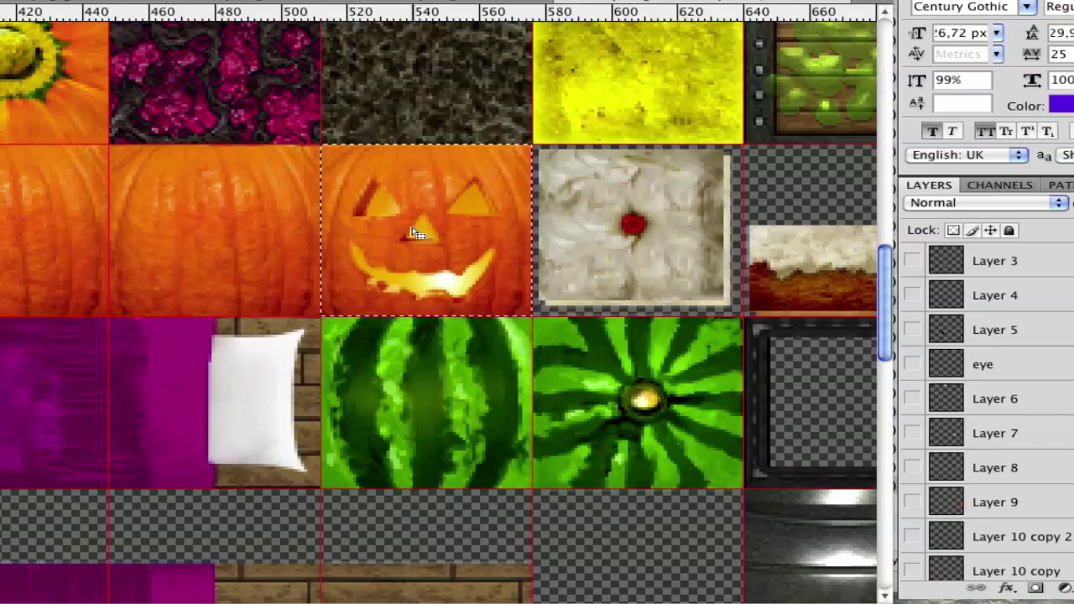
{"action": "scroll", "coordinate": [418, 194], "scroll_direction": "up", "scroll_amount": 3}
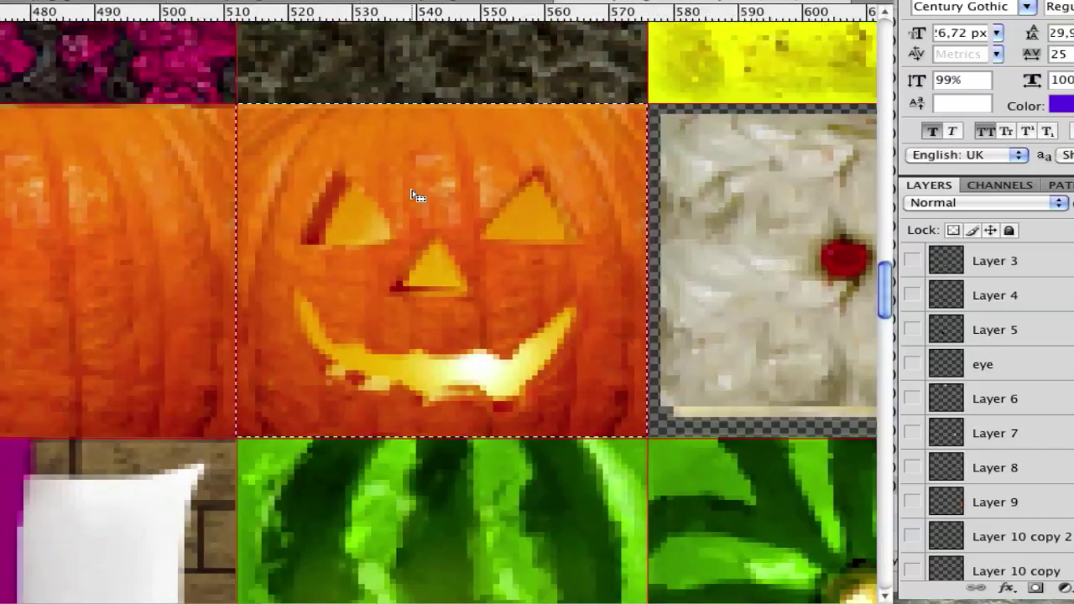
{"action": "scroll", "coordinate": [418, 194], "scroll_direction": "up", "scroll_amount": 1}
{"action": "scroll", "coordinate": [417, 192], "scroll_direction": "up", "scroll_amount": 1}
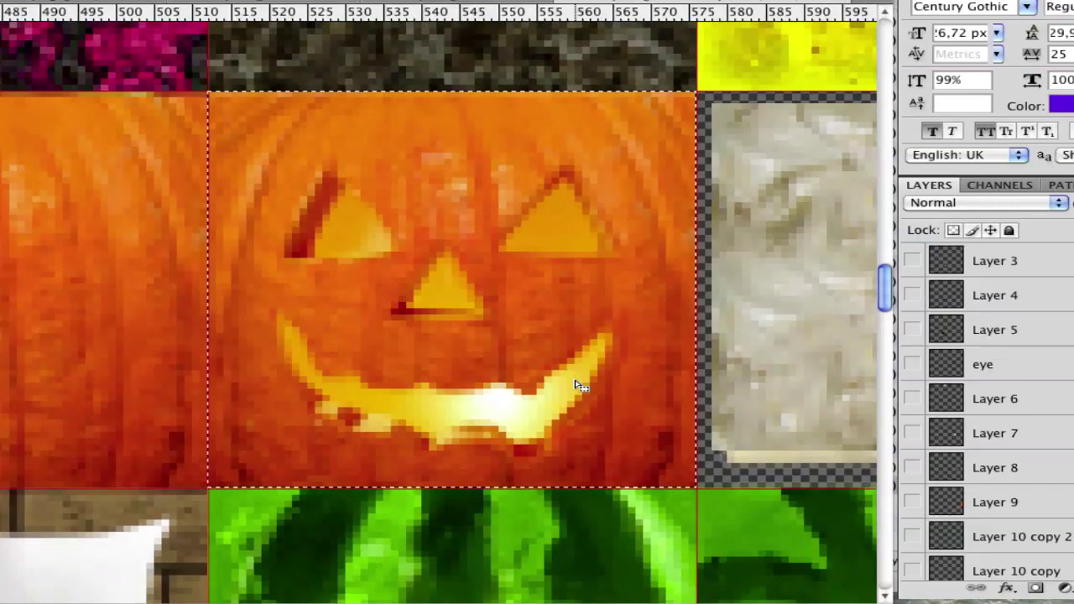
{"action": "scroll", "coordinate": [696, 496], "scroll_direction": "up", "scroll_amount": 3}
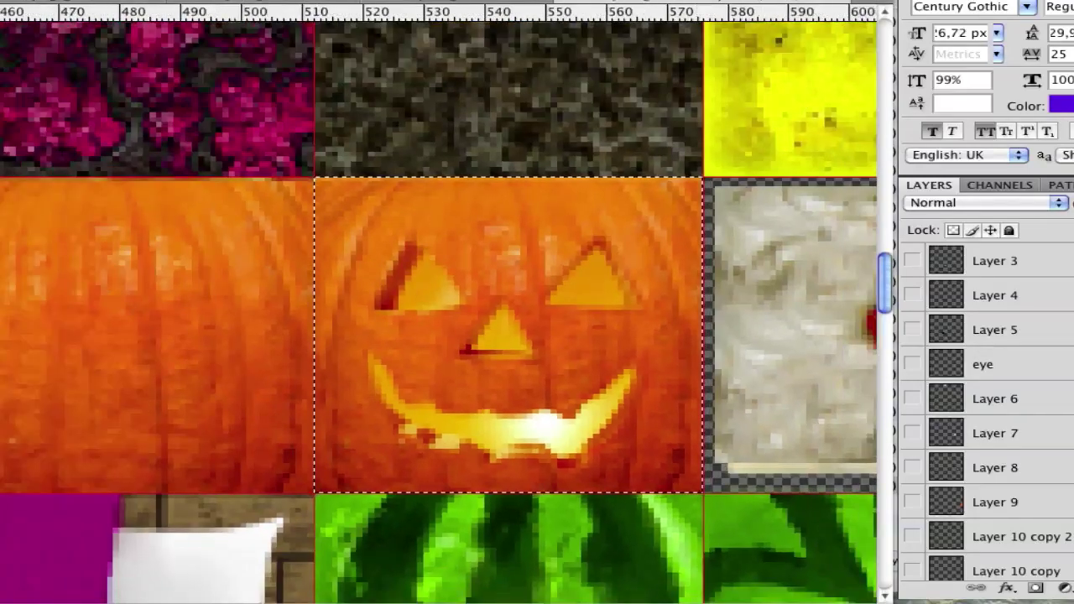
{"action": "left_click", "coordinate": [205, 0]}
{"action": "mouse_move", "coordinate": [335, 0]}
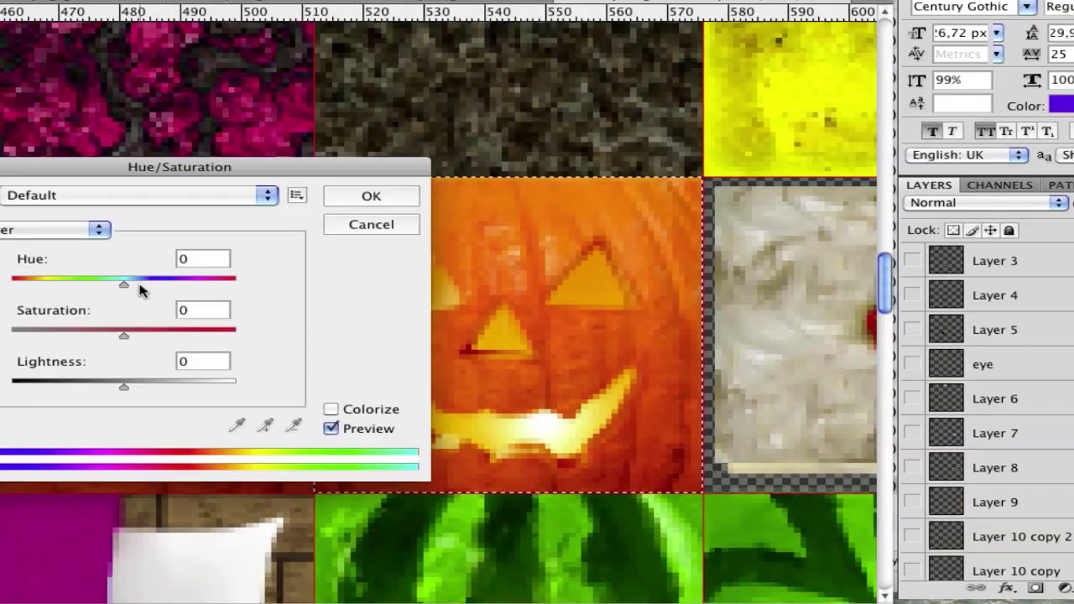
{"action": "mouse_move", "coordinate": [144, 288]}
{"action": "left_mouse_down"}
{"action": "mouse_move", "coordinate": [203, 287]}
{"action": "mouse_move", "coordinate": [52, 294]}
{"action": "left_mouse_up"}
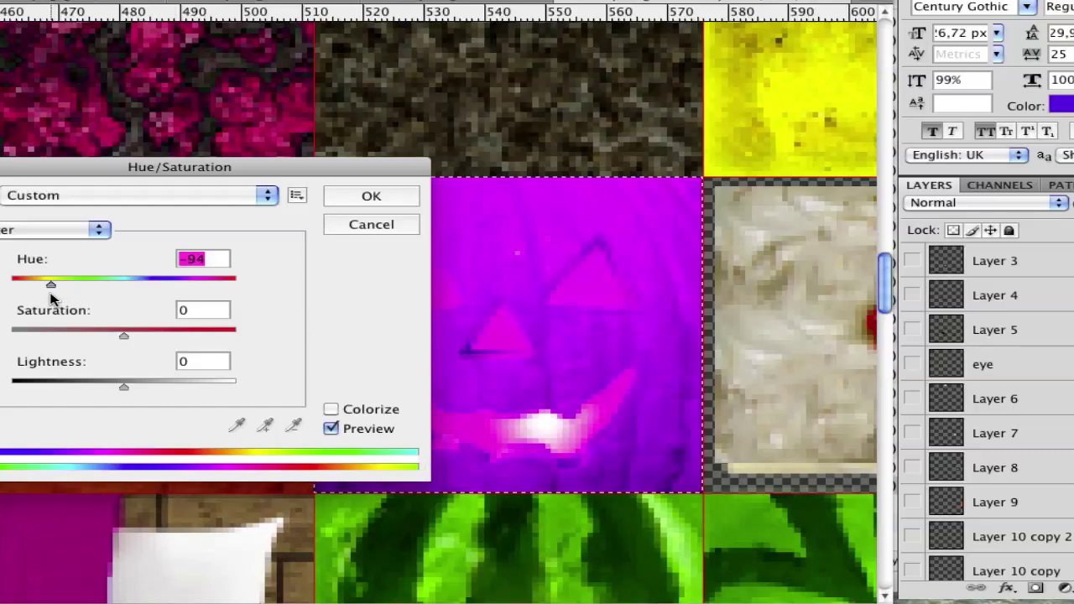
{"action": "left_click_drag", "start_coordinate": [153, 338], "coordinate": [45, 341]}
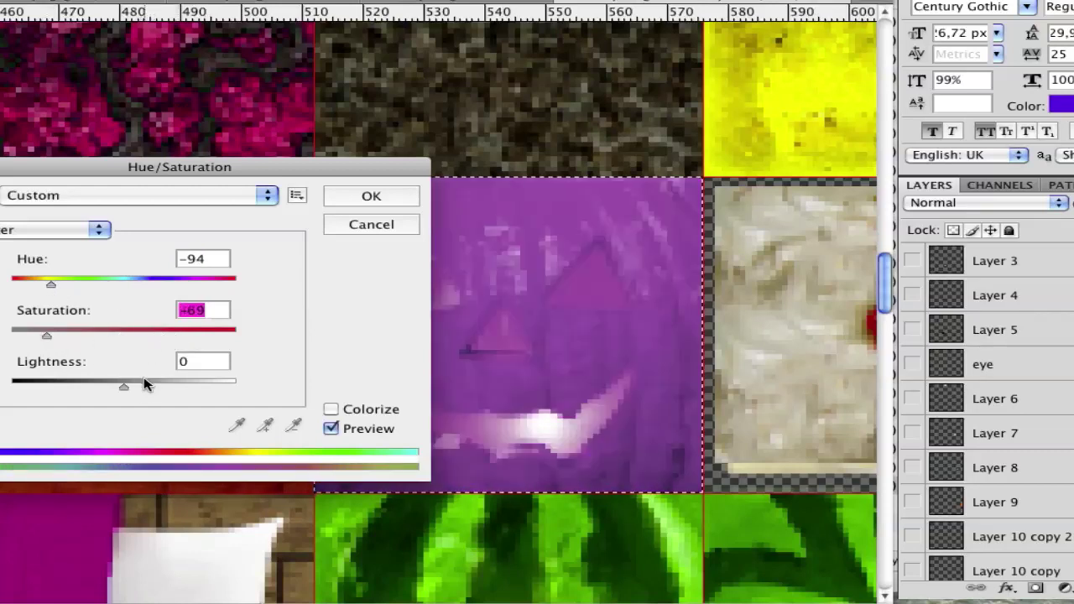
{"action": "left_click_drag", "start_coordinate": [121, 340], "coordinate": [106, 339]}
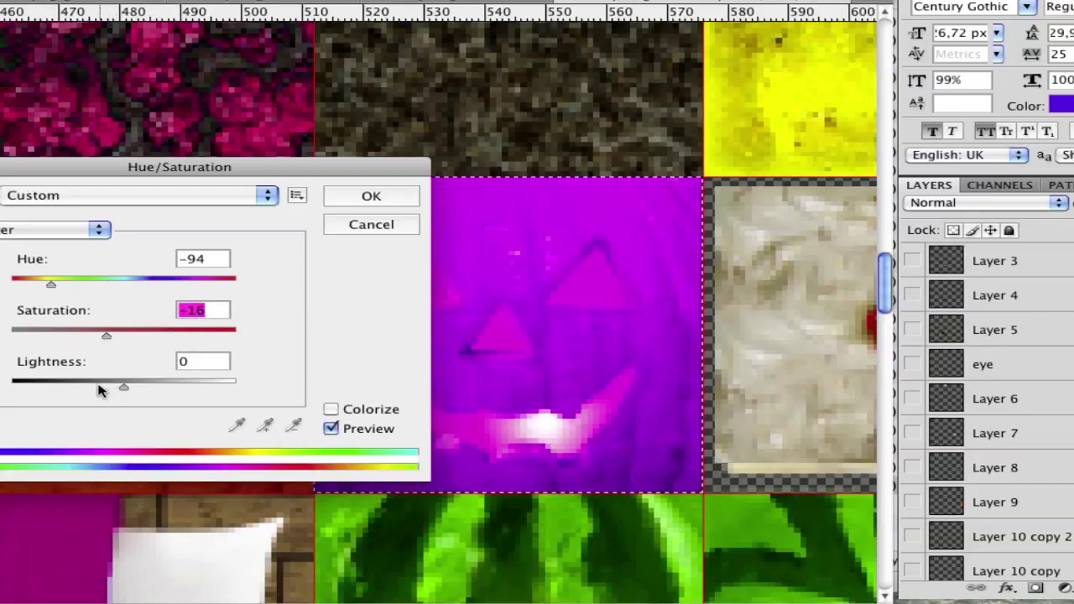
{"action": "left_click", "coordinate": [92, 383]}
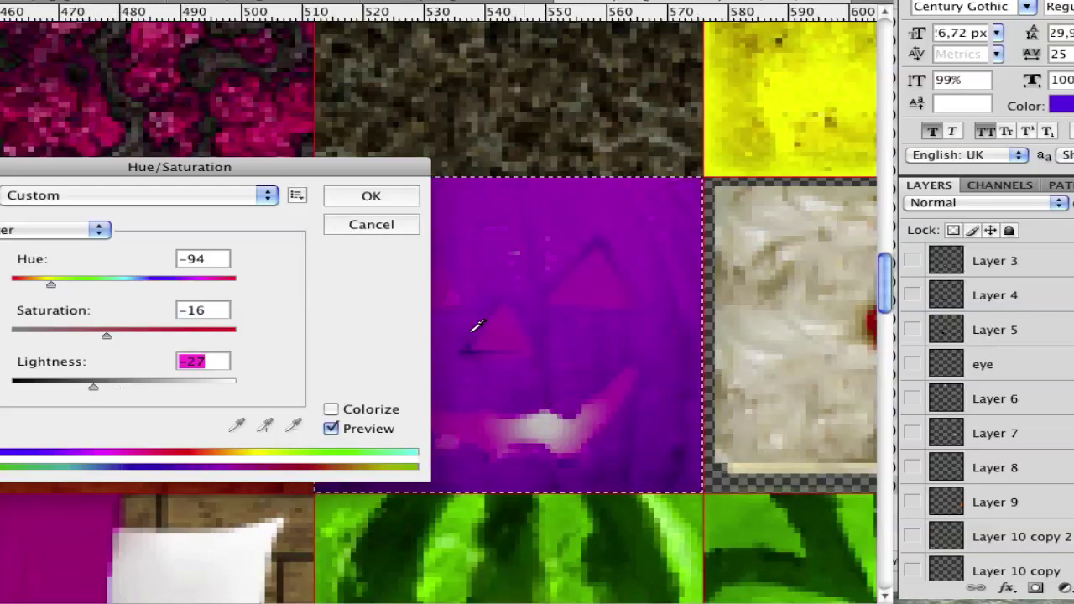
{"action": "left_click", "coordinate": [372, 225]}
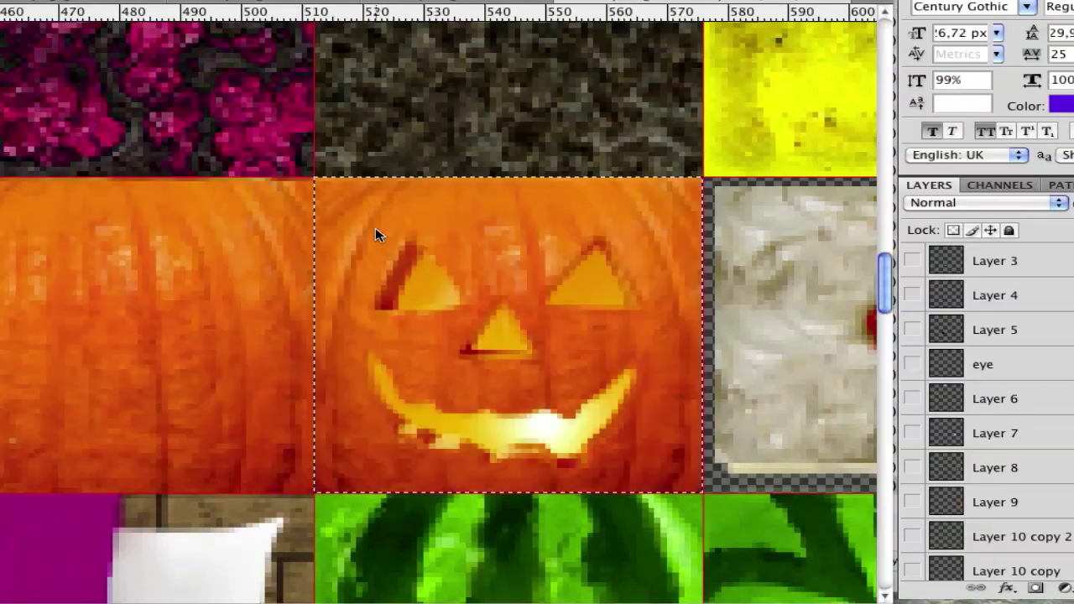
{"action": "key", "text": "super+minus"}
{"action": "key", "text": "super+minus"}
{"action": "key", "text": "super+minus"}
{"action": "key", "text": "super+minus"}
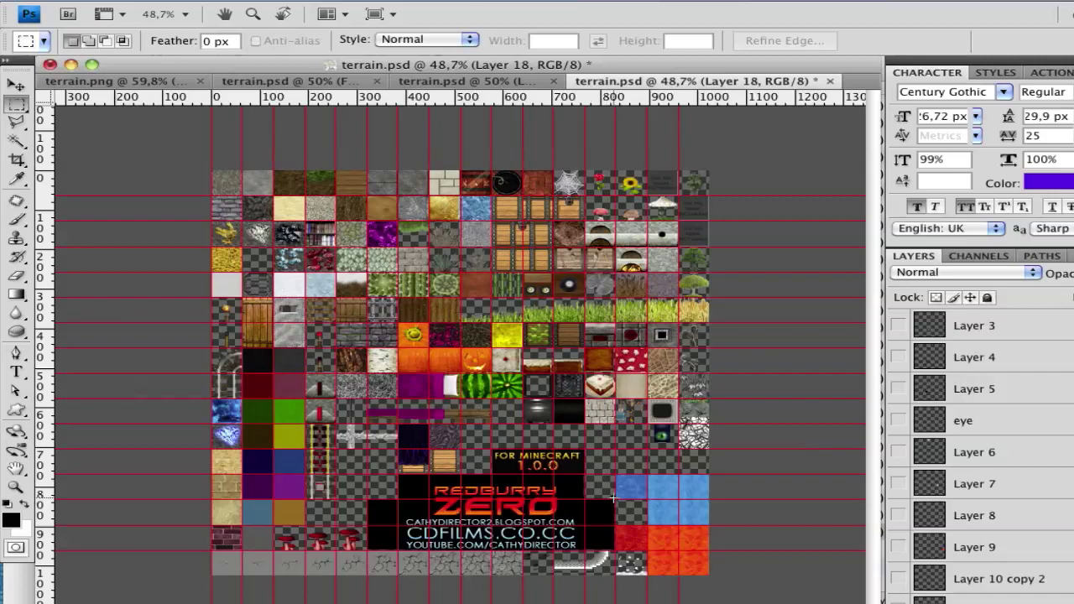
{"action": "key", "text": "super+plus"}
{"action": "key", "text": "super+plus"}
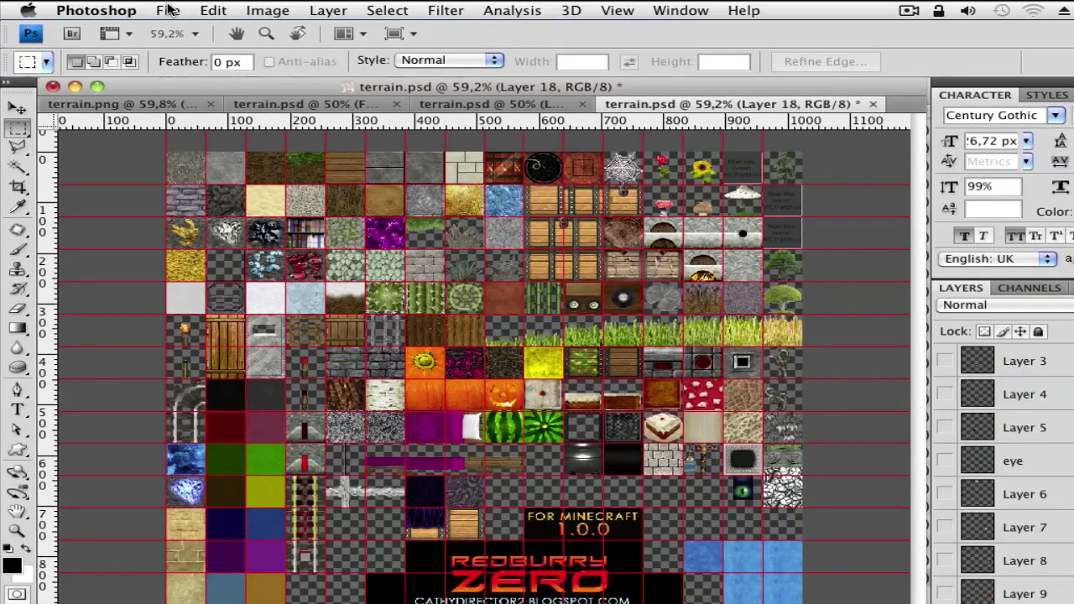
- Choose File > Save for Web & Devices for the terrain sheet
{"action": "left_click", "coordinate": [169, 9]}
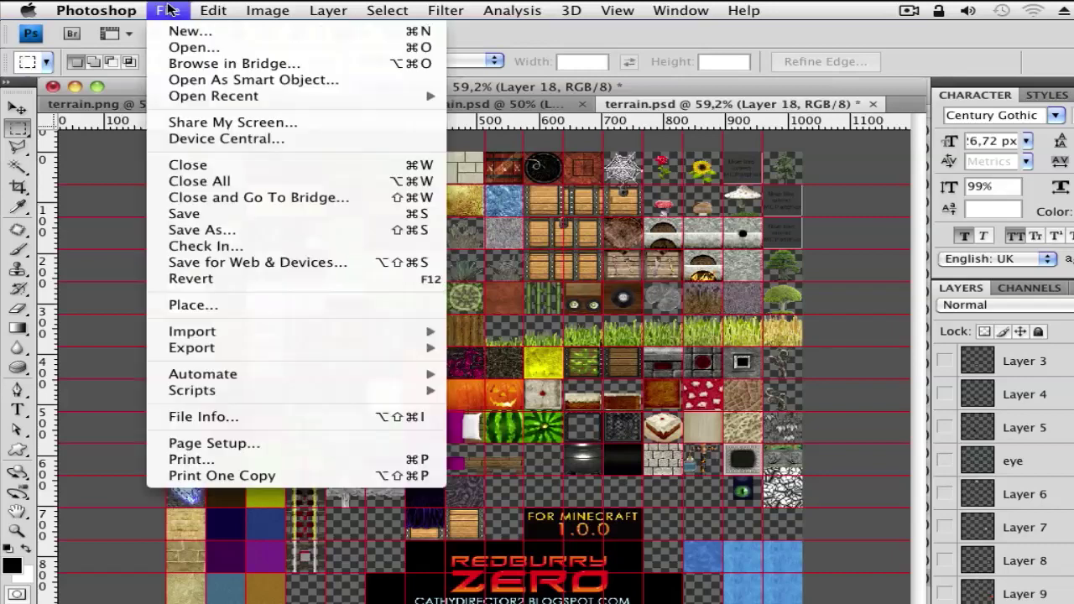
{"action": "left_click", "coordinate": [198, 265]}
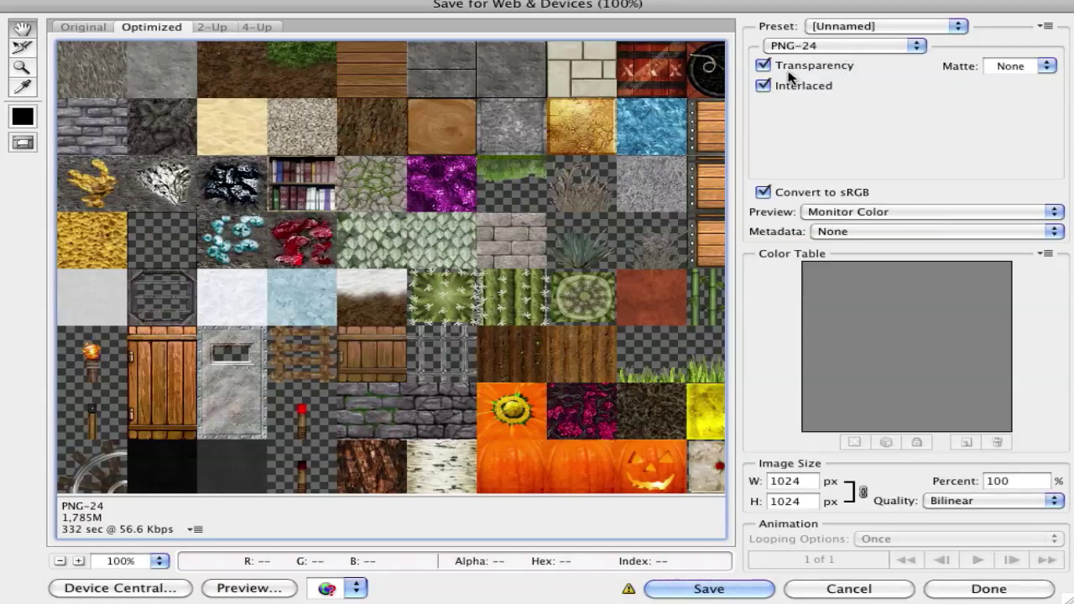
- Close Save for Web and return to Finder's minecraft folder, selecting all items then dismissing the context menu
{"action": "left_click", "coordinate": [885, 590]}
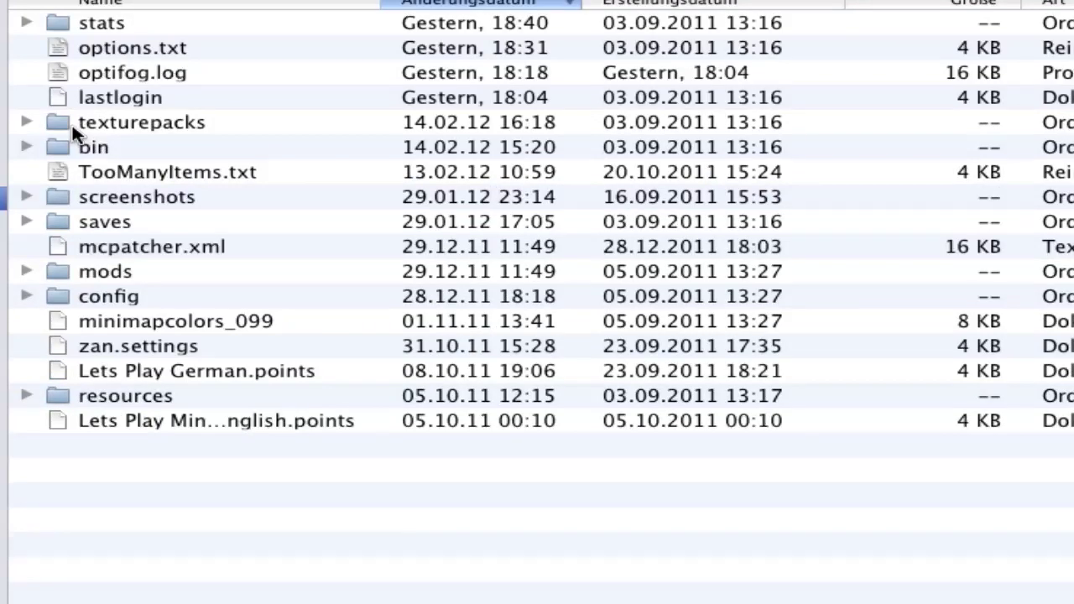
{"action": "left_click", "coordinate": [304, 25]}
{"action": "left_click", "coordinate": [238, 431], "text": "shift"}
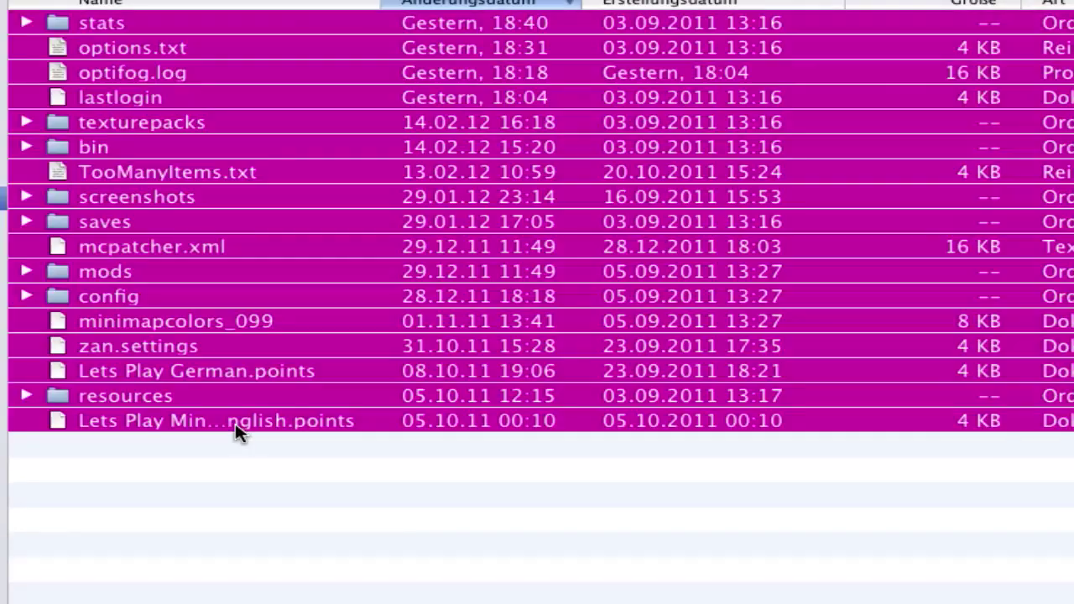
{"action": "right_click", "coordinate": [240, 389]}
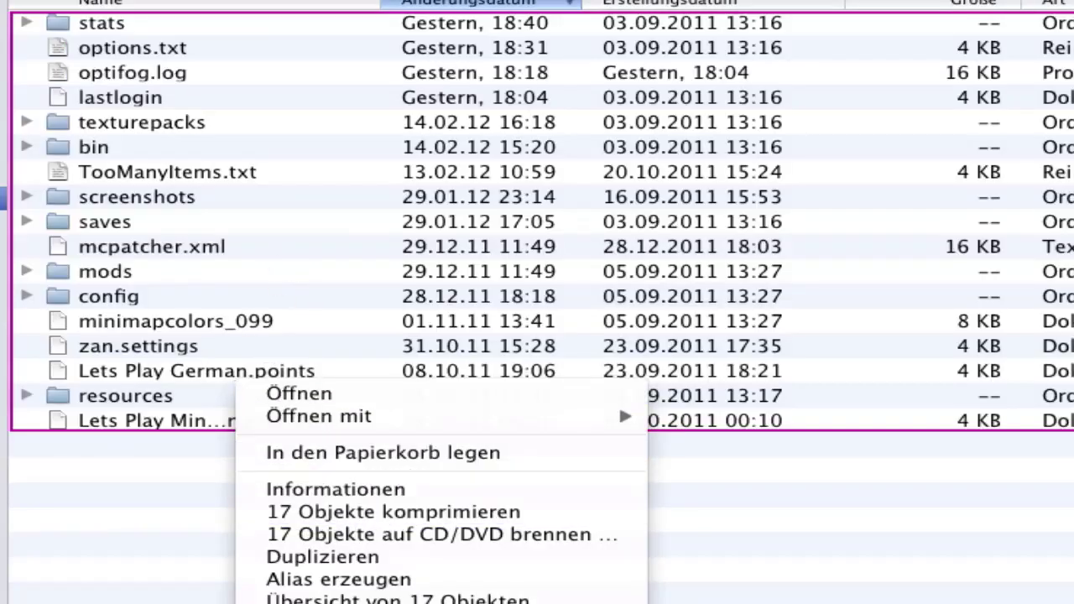
{"action": "left_click", "coordinate": [200, 366]}
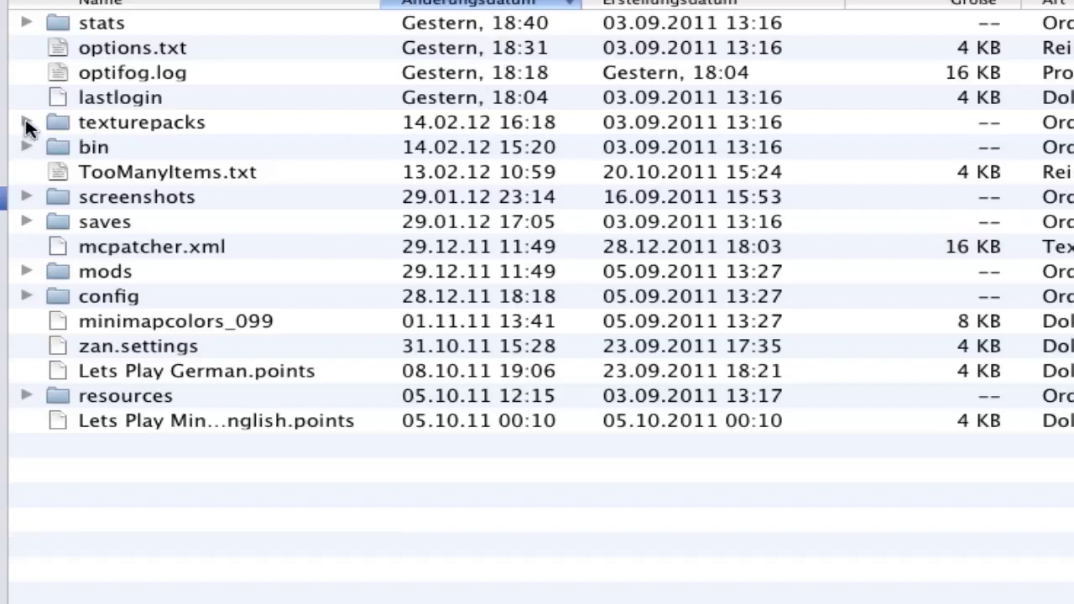
- Expand the texturepacks folder and select the Redburry Zero (64x) Jan 2012 folder inside it
{"action": "left_click", "coordinate": [109, 122]}
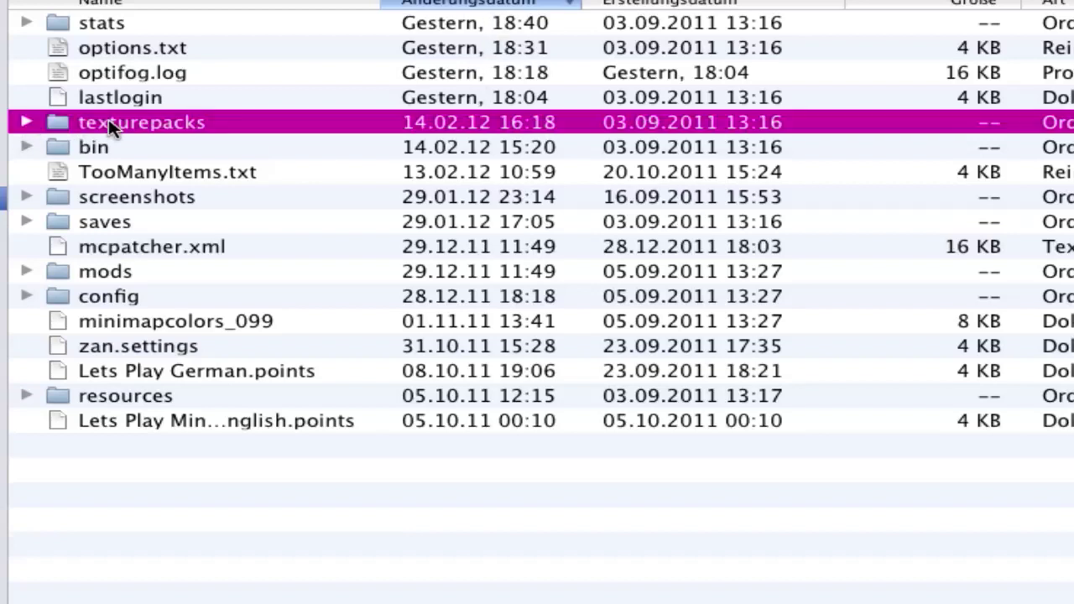
{"action": "left_click", "coordinate": [26, 122]}
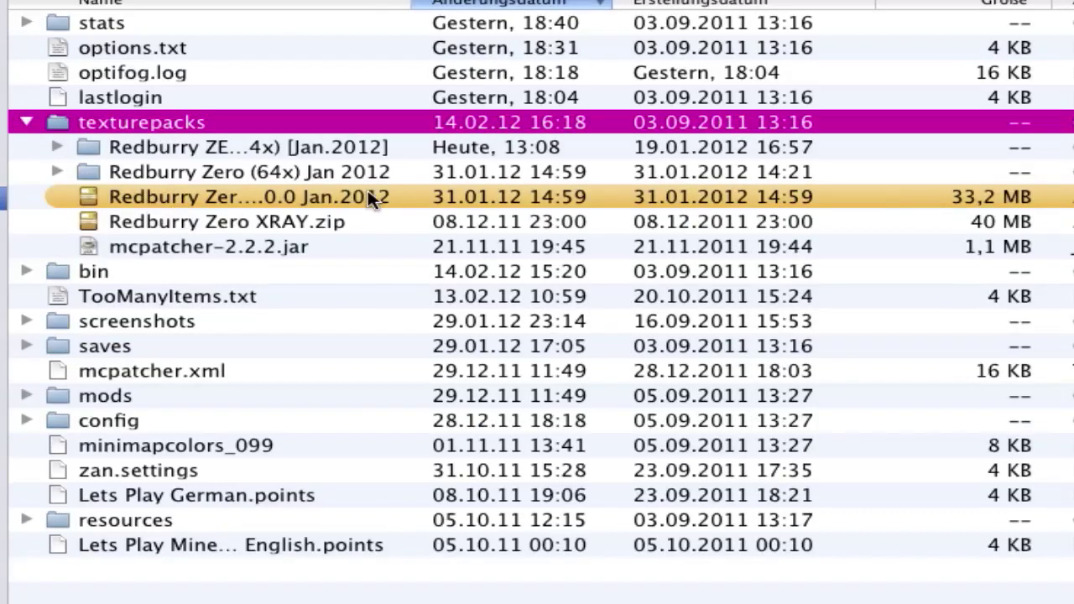
{"action": "left_click", "coordinate": [90, 174]}
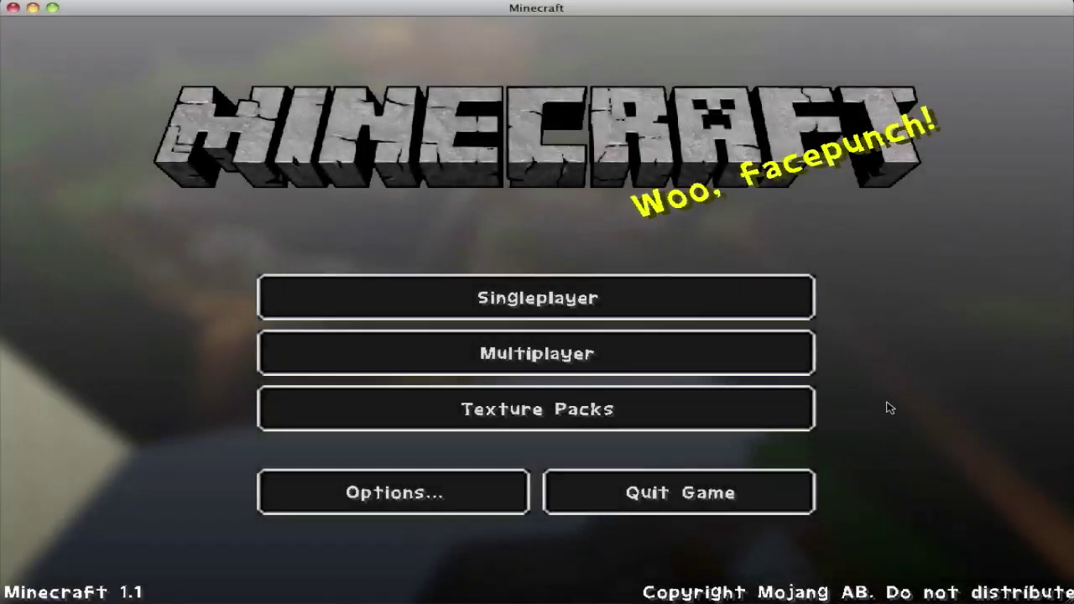
{"action": "left_click", "coordinate": [549, 420]}
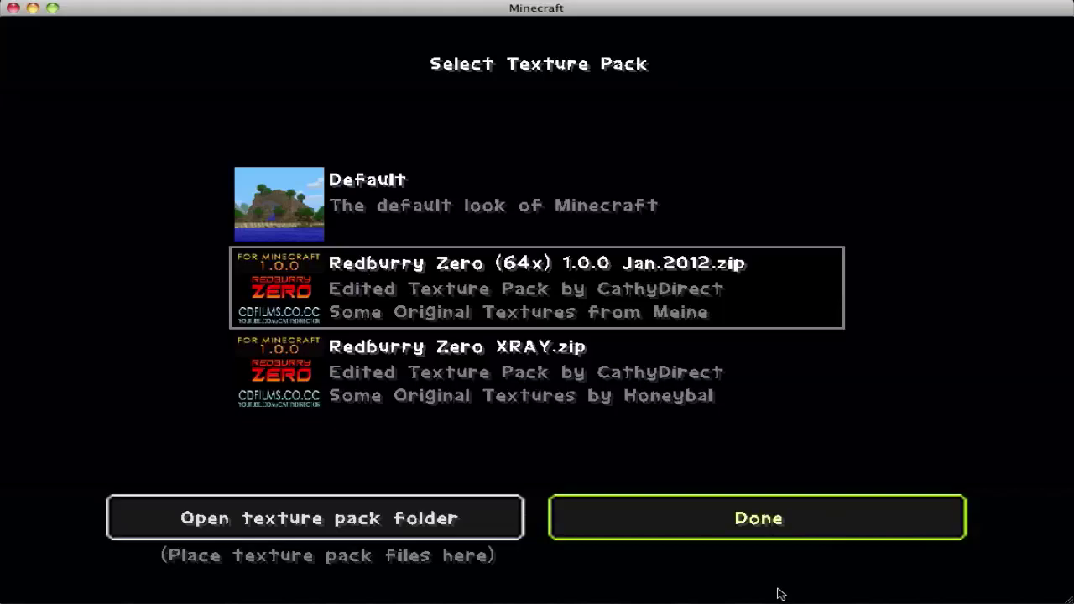
{"action": "key", "text": "Escape"}
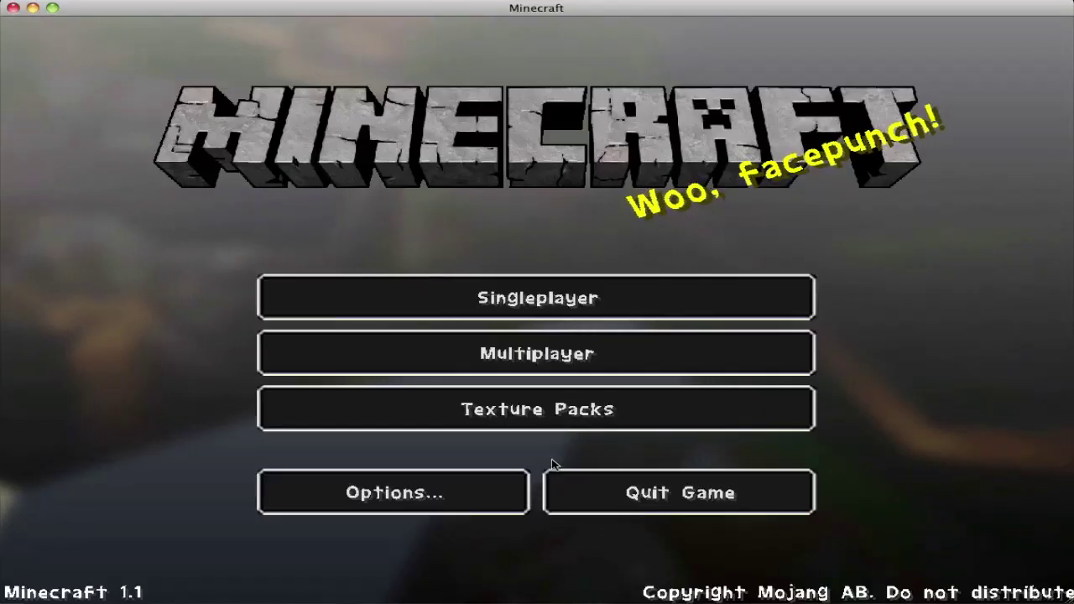